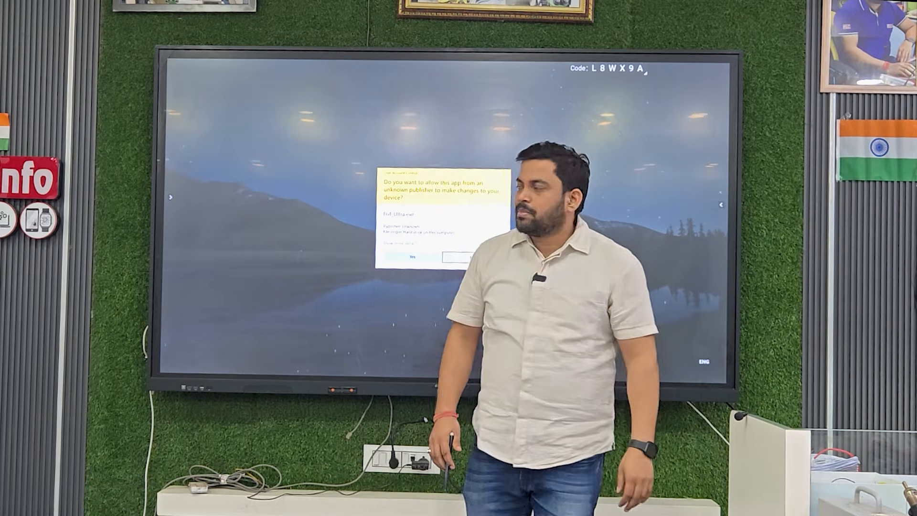
# Step: Allow F64 Ultra Suite to make changes to the device and establish the programmer's connection to the socketed UFS chip
pyautogui.click(412, 257)
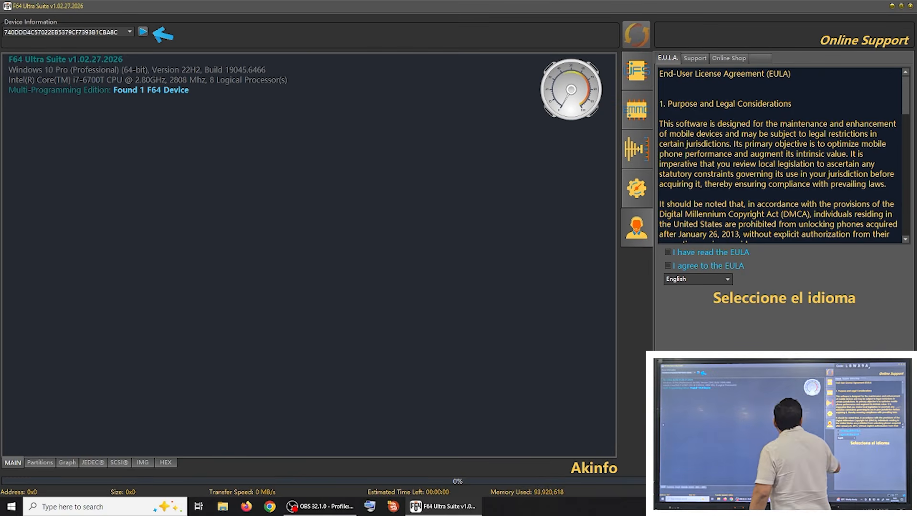
pyautogui.click(901, 6)
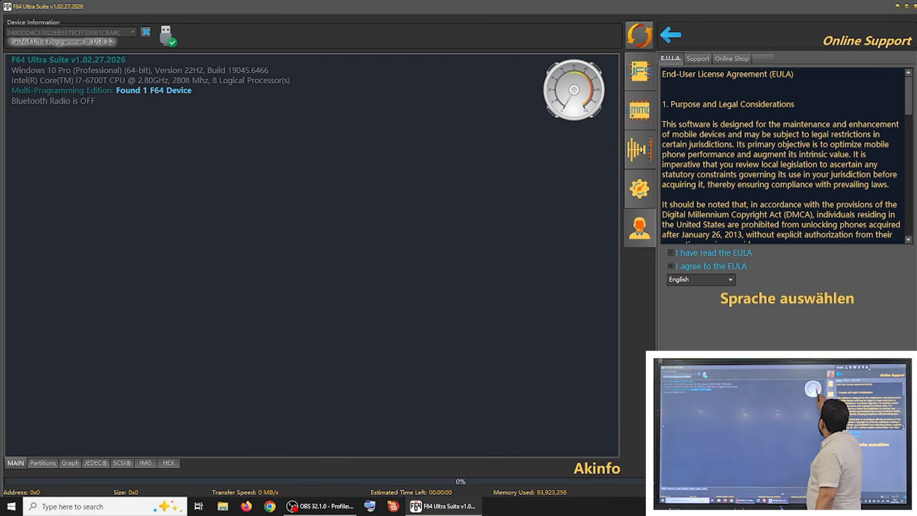
pyautogui.click(639, 34)
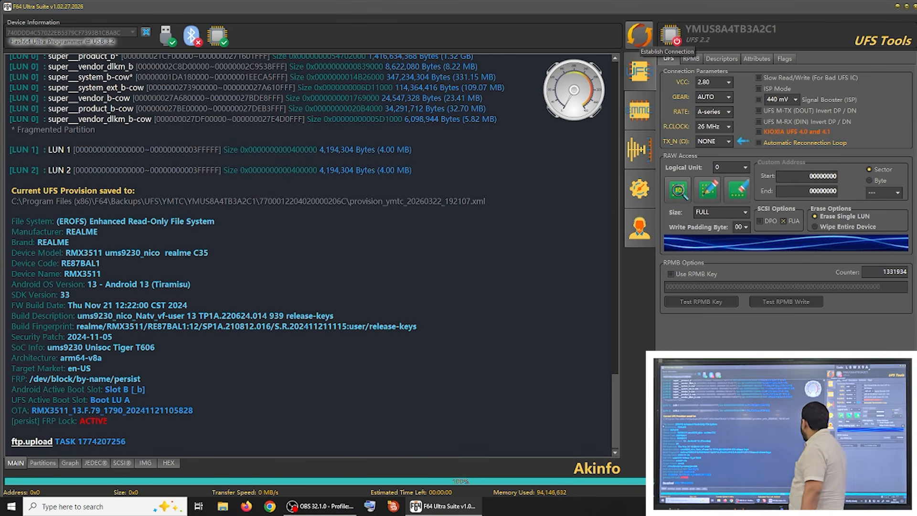
# Step: Switch back to F64 Ultra Suite from the EasiNote desktop overlay and examine the connection details at the log's beginning
pyautogui.moveTo(614, 412); pyautogui.dragTo(615, 115)
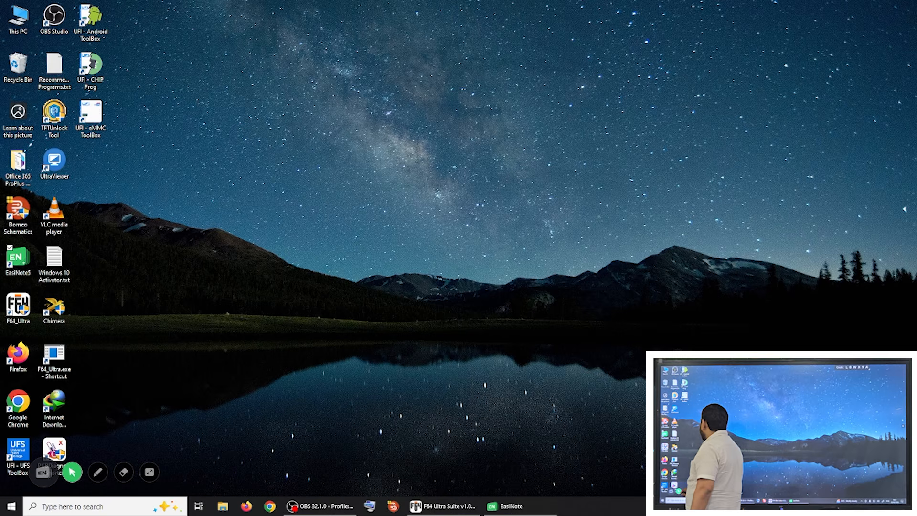
pyautogui.click(98, 472)
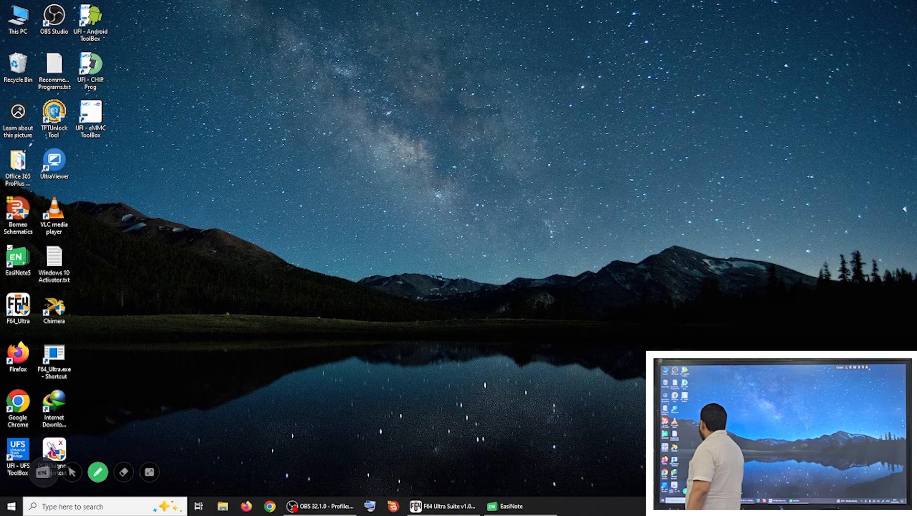
pyautogui.click(72, 471)
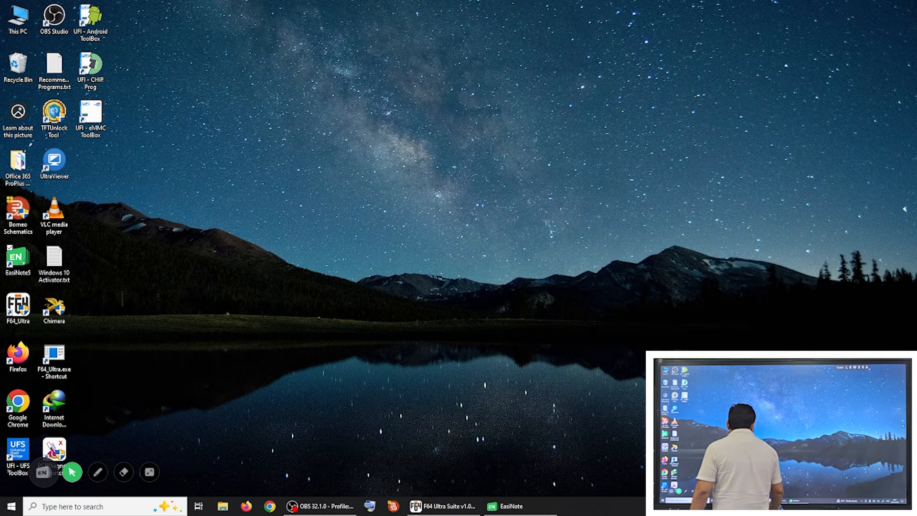
pyautogui.click(443, 505)
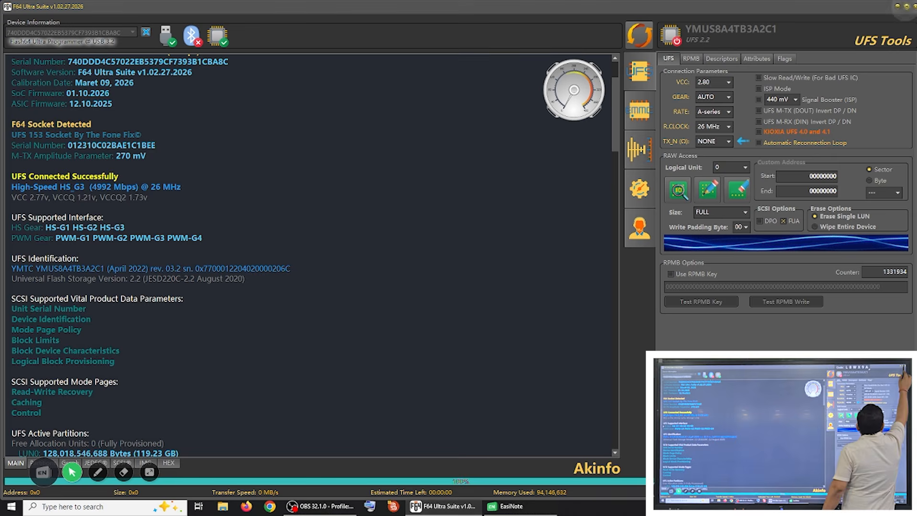
pyautogui.click(906, 6)
# Step: Mark the UFS connection status, the G3 speed and the supported HS gears in the log with the EasiNote pen
pyautogui.click(98, 472)
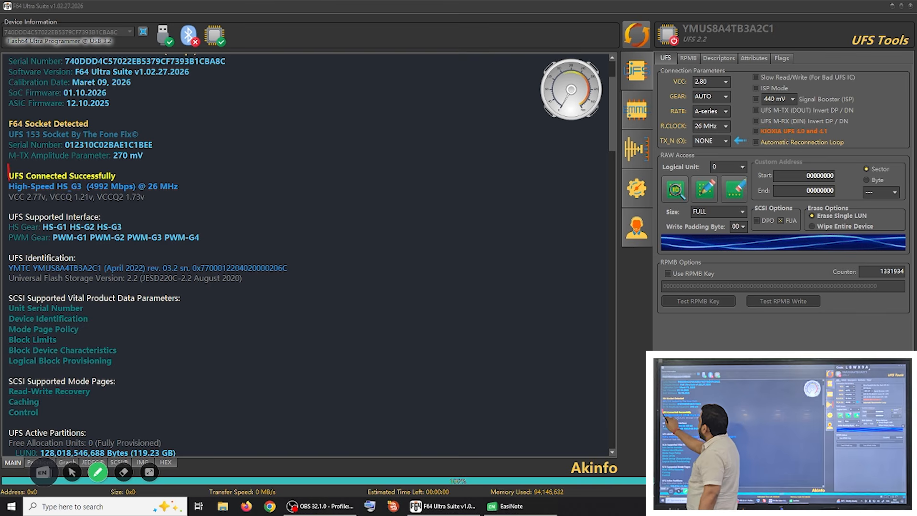
pyautogui.moveTo(127, 168); pyautogui.dragTo(11, 165)
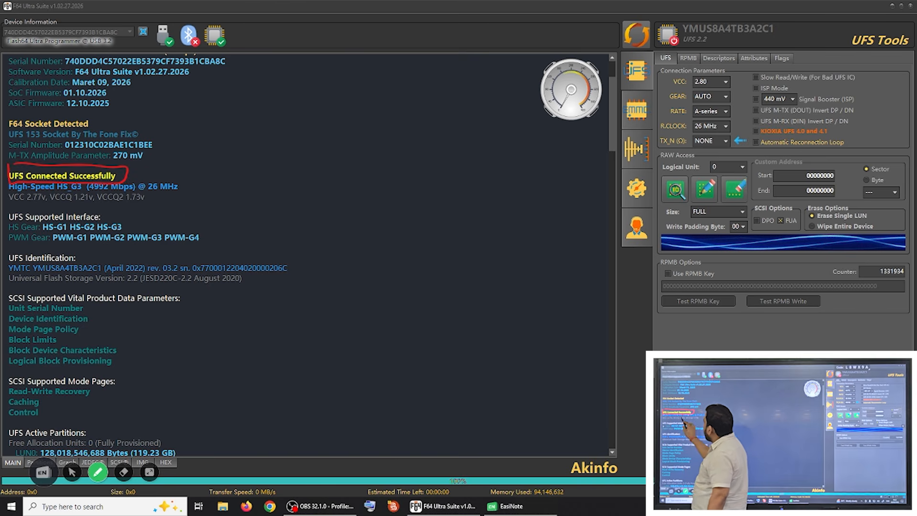
pyautogui.moveTo(54, 202); pyautogui.dragTo(135, 185)
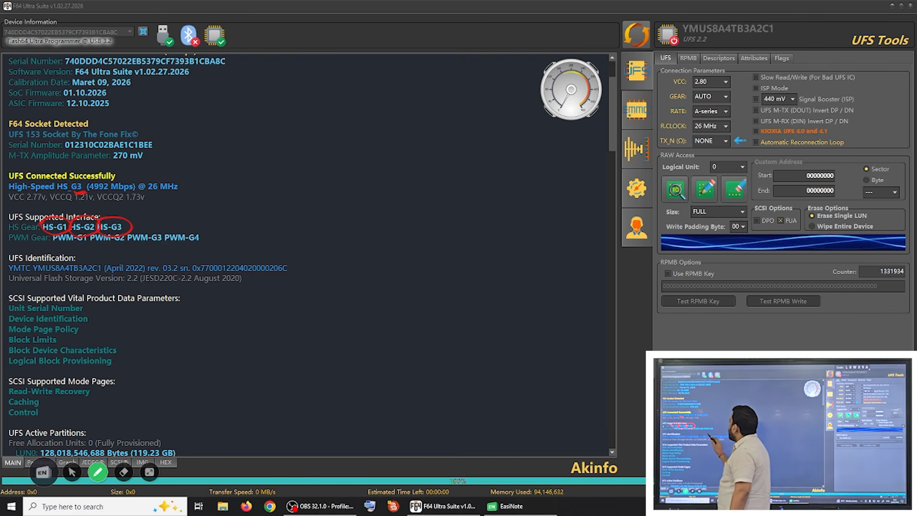
pyautogui.moveTo(123, 297)
pyautogui.mouseDown()
pyautogui.moveTo(77, 266)
pyautogui.moveTo(102, 224)
pyautogui.moveTo(221, 246)
pyautogui.mouseUp()
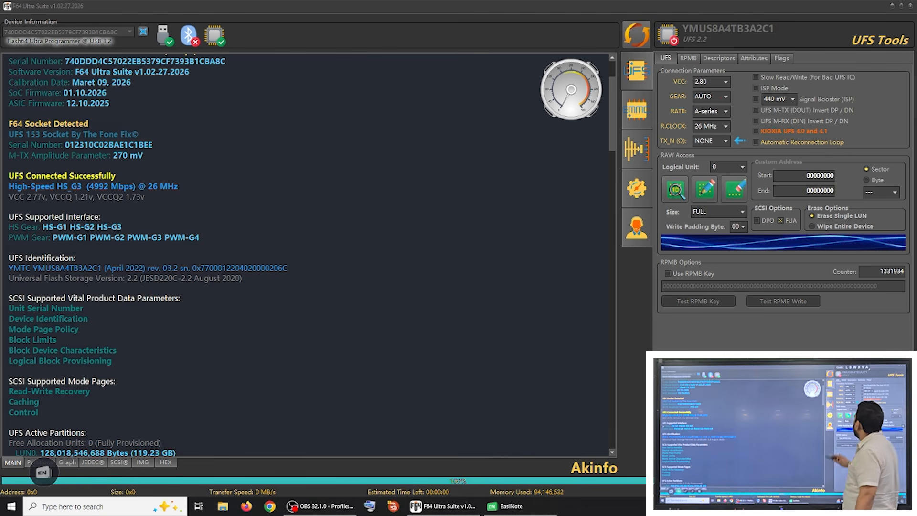
# Step: Try to connect to the UFS chip with the gear set to HS_G5
pyautogui.click(726, 97)
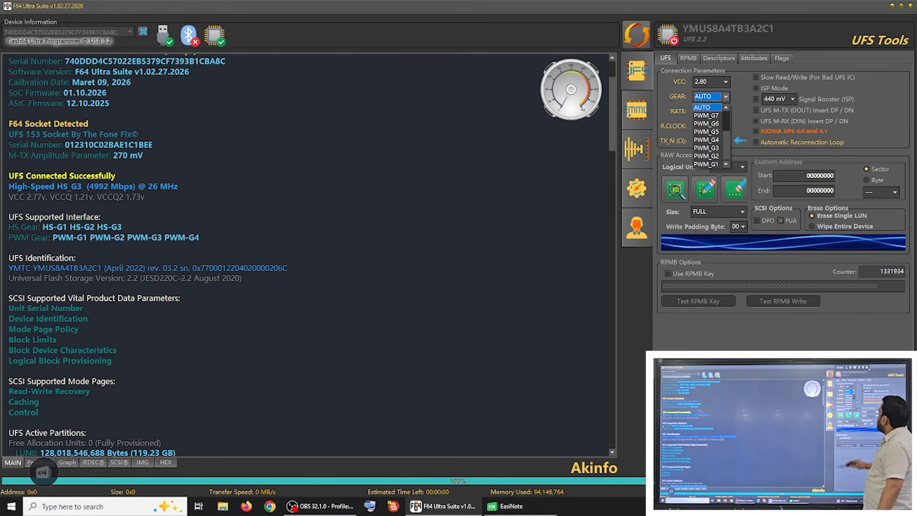
pyautogui.scroll(2, 709, 135)
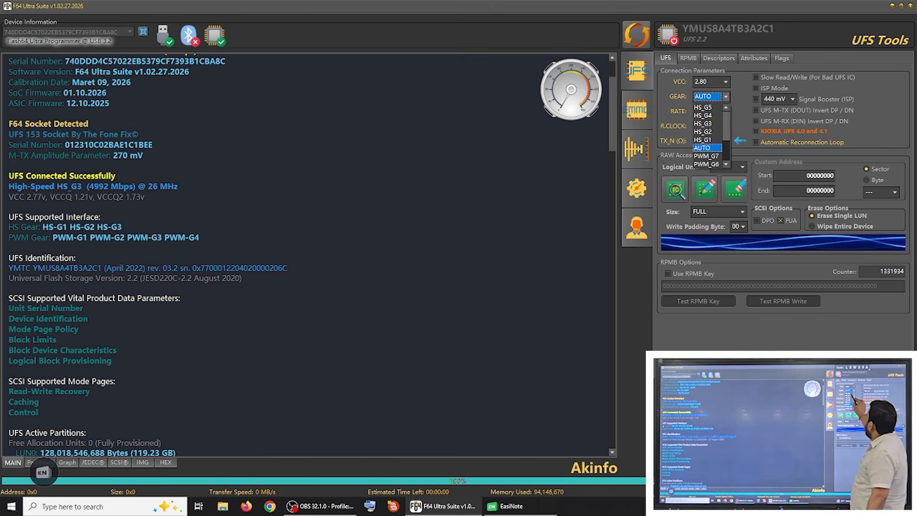
pyautogui.click(703, 108)
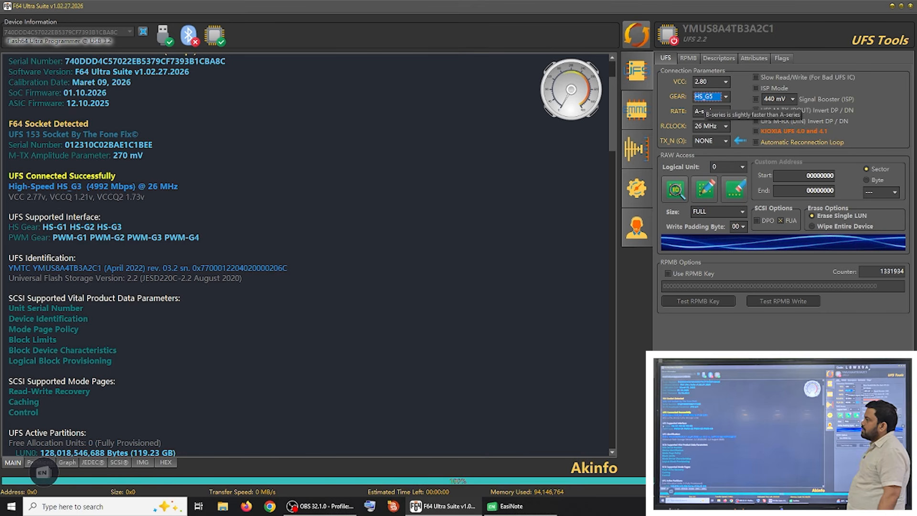
pyautogui.click(636, 34)
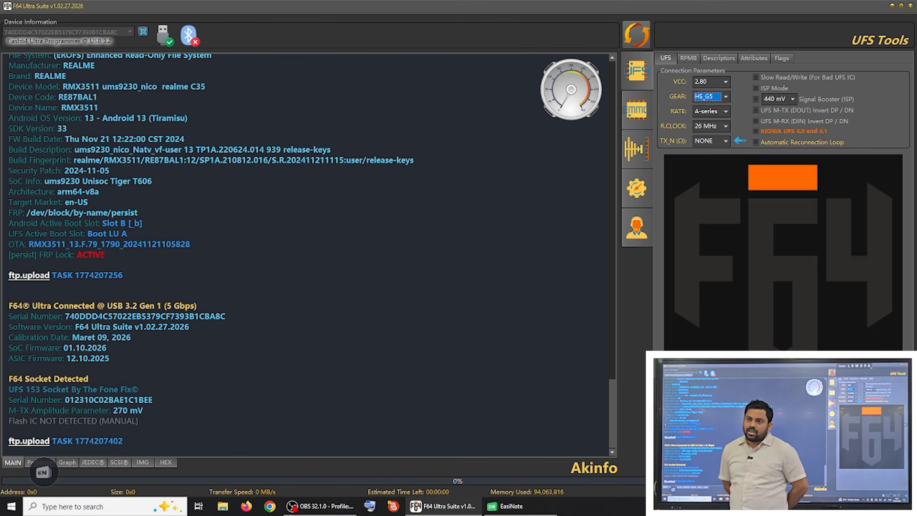
# Step: Set the gear to HS_G1, re-establish the UFS connection and check the connection speed in the log
pyautogui.click(725, 96)
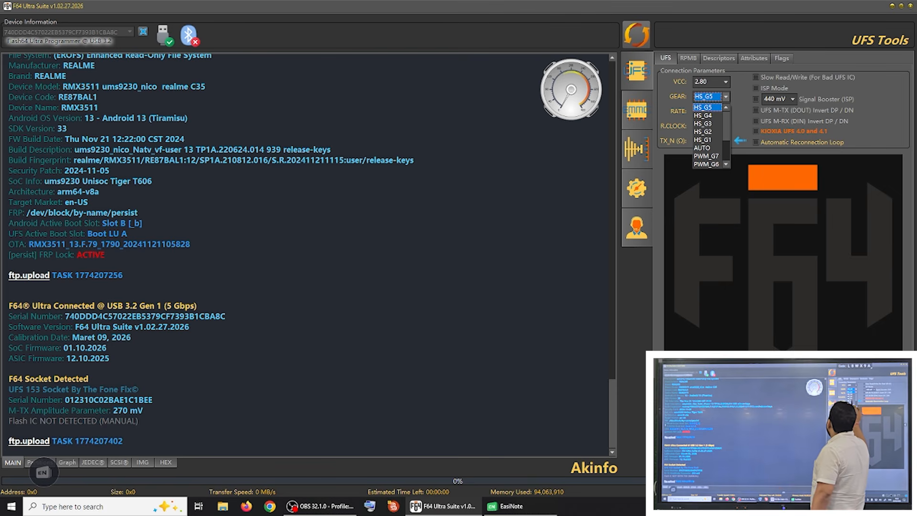
pyautogui.click(703, 139)
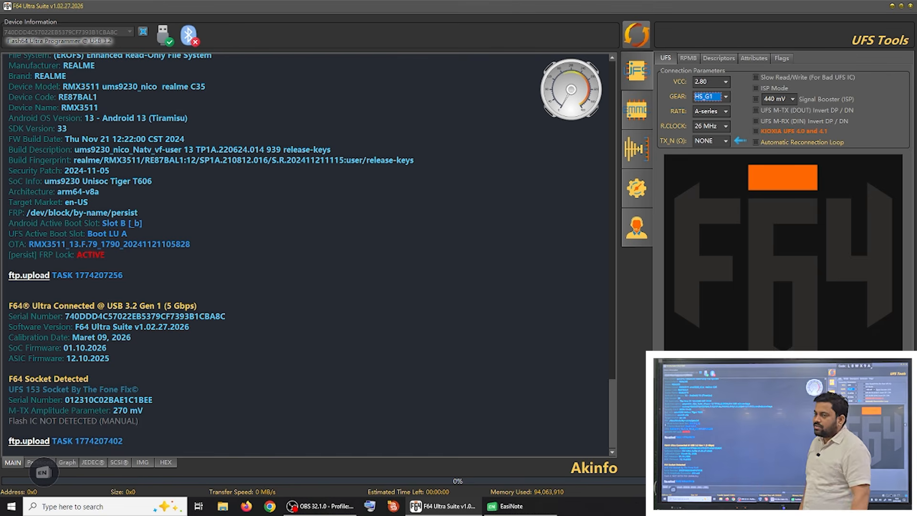
pyautogui.click(636, 34)
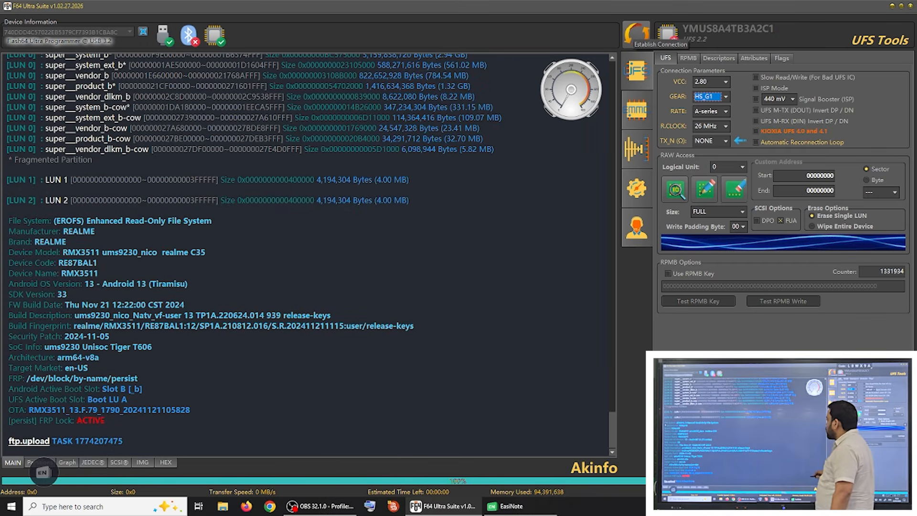
pyautogui.moveTo(612, 431); pyautogui.dragTo(612, 287)
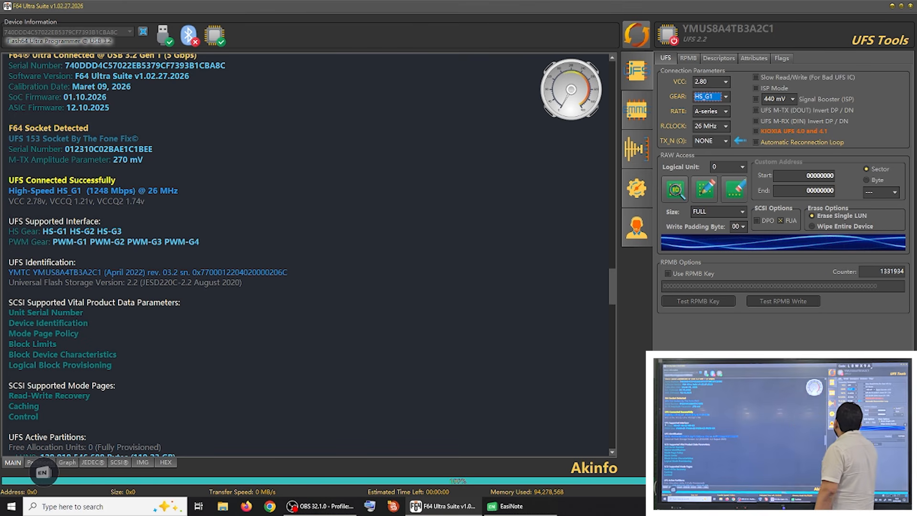
# Step: Set the gear to HS_G3 and re-establish the UFS connection
pyautogui.click(710, 96)
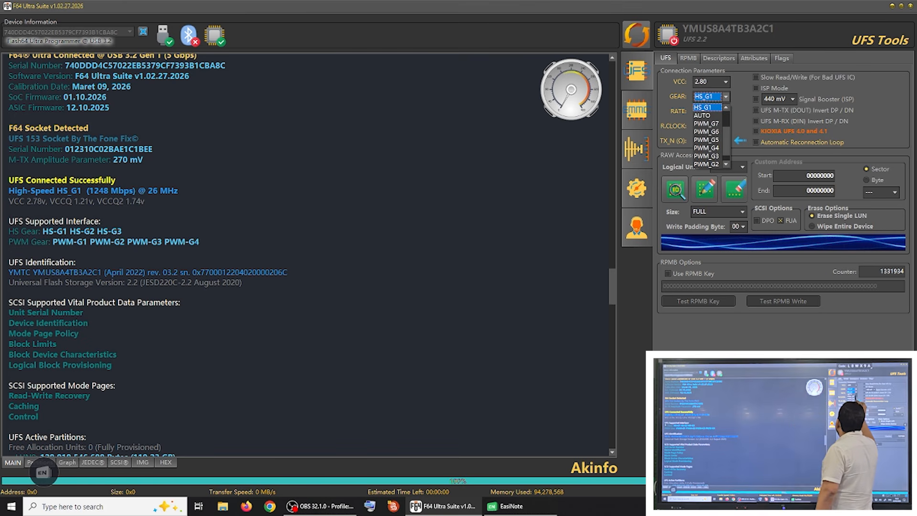
pyautogui.moveTo(726, 139); pyautogui.dragTo(727, 133)
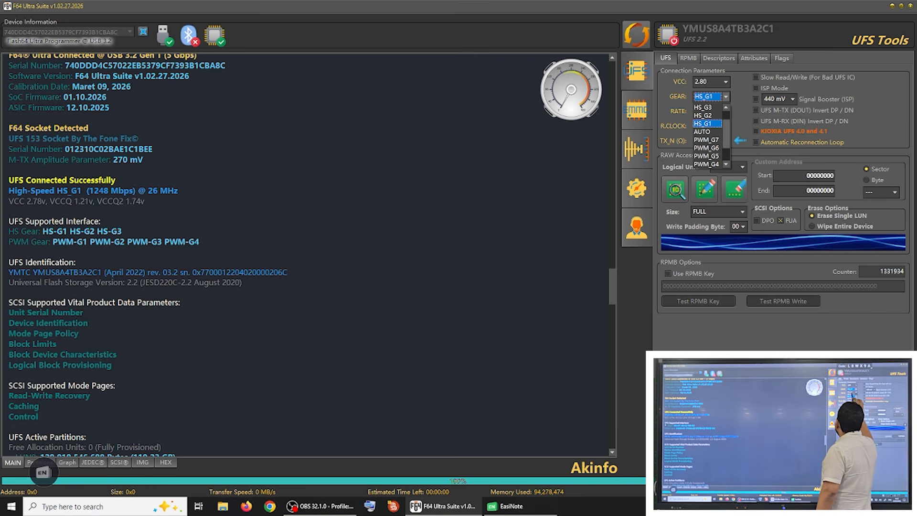
pyautogui.click(711, 107)
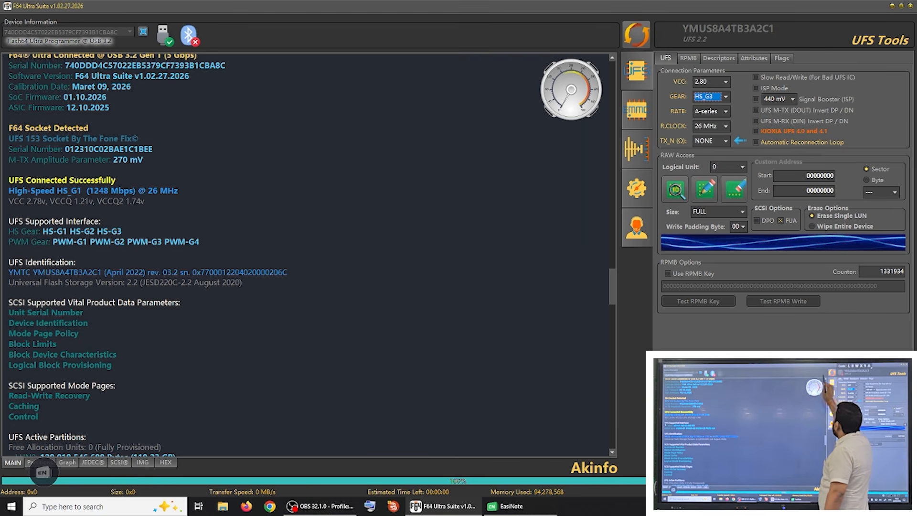
pyautogui.click(636, 34)
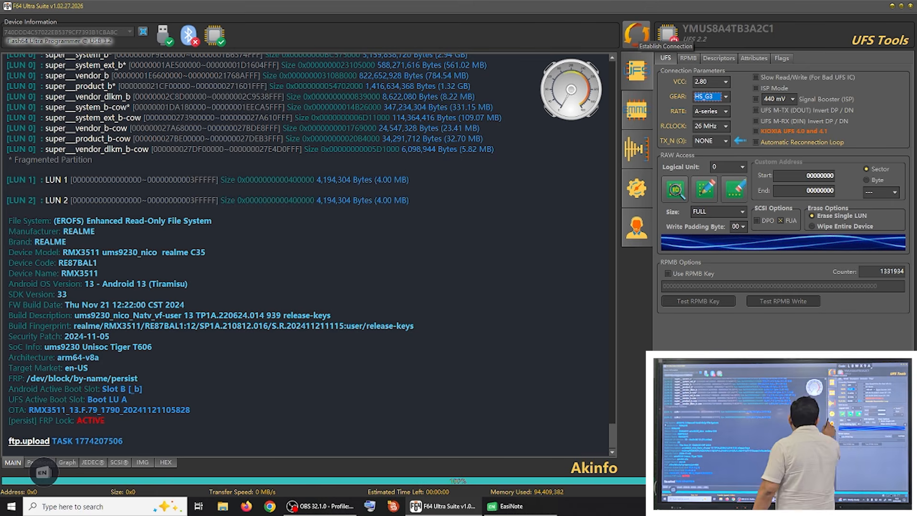
# Step: Turn off the Android Partition Analyzer in the general software settings
pyautogui.click(636, 188)
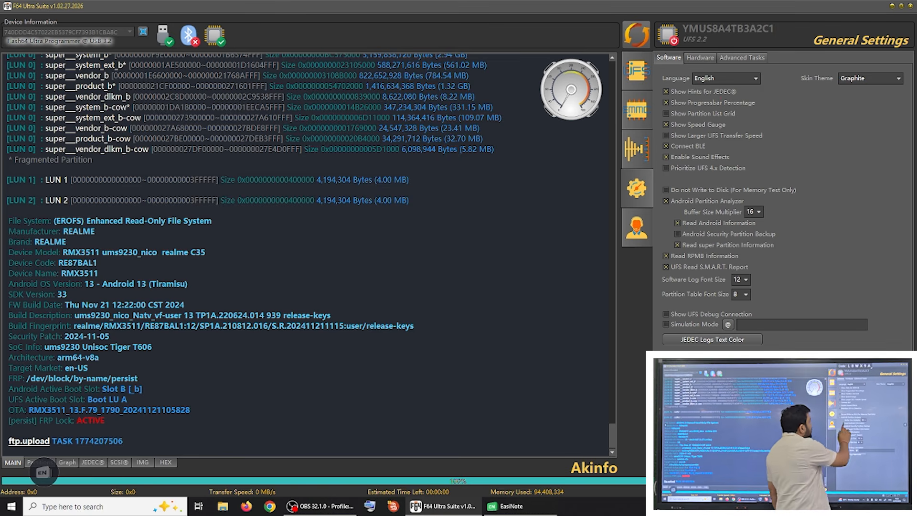
pyautogui.click(665, 201)
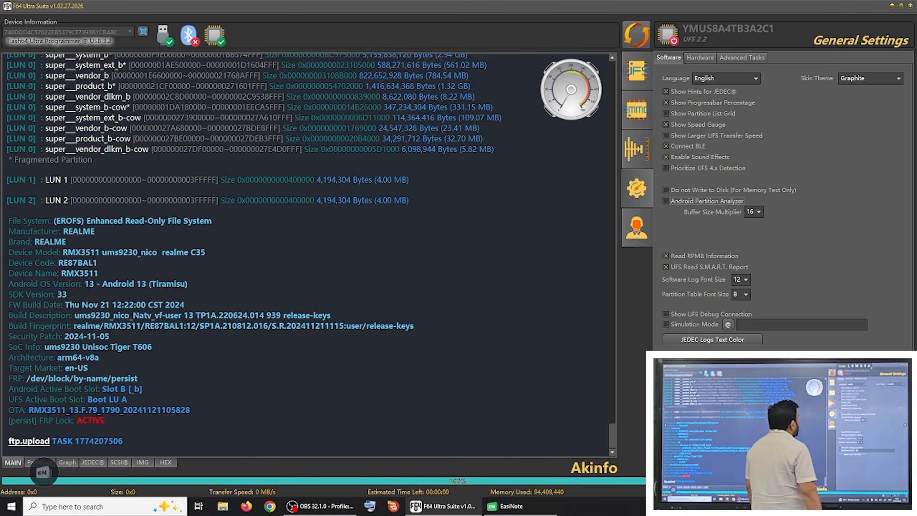
# Step: Return the UFS gear to AUTO and switch Slow Read/Write (For Bad UFS IC) on and back off
pyautogui.click(636, 71)
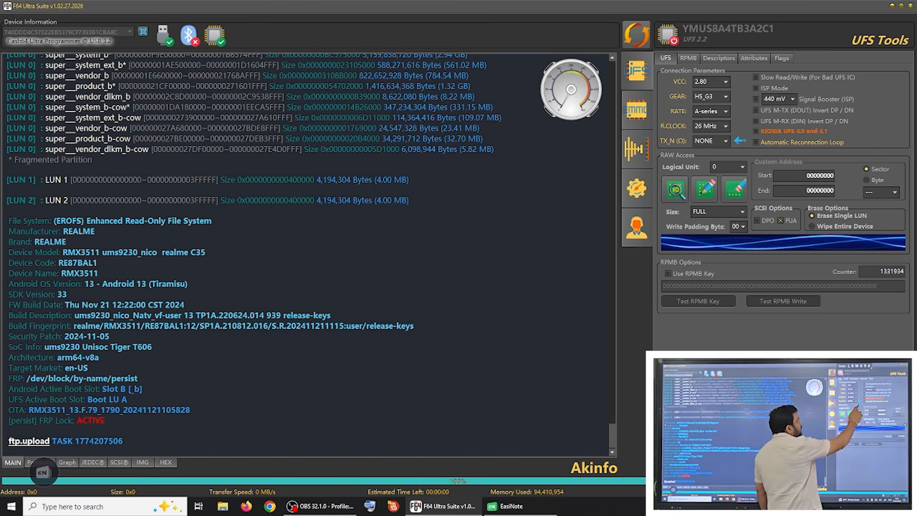
pyautogui.click(756, 77)
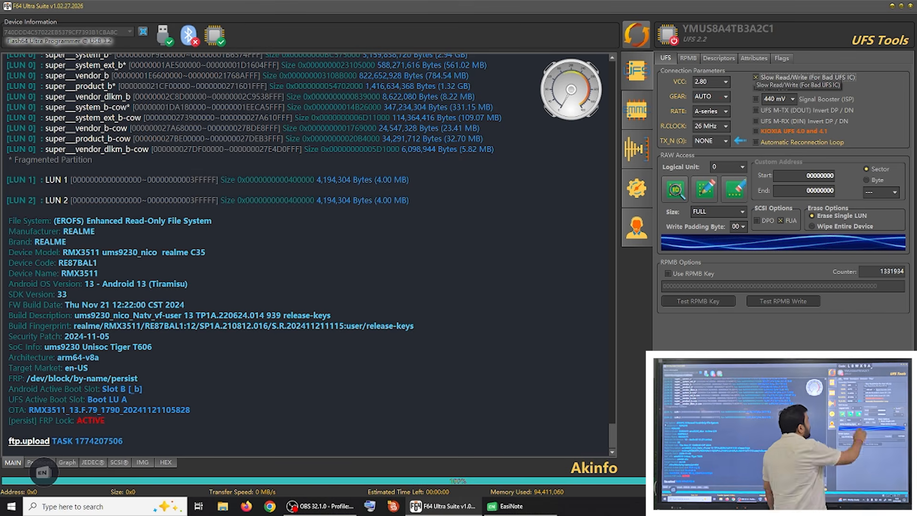
pyautogui.click(754, 77)
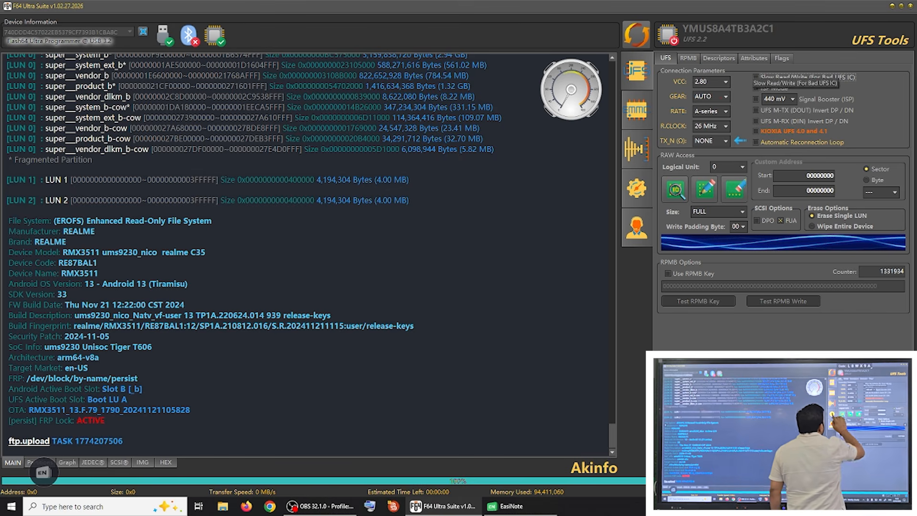
# Step: Re-enable the Android Partition Analyzer in the general settings and re-establish the UFS connection
pyautogui.click(636, 188)
pyautogui.click(665, 200)
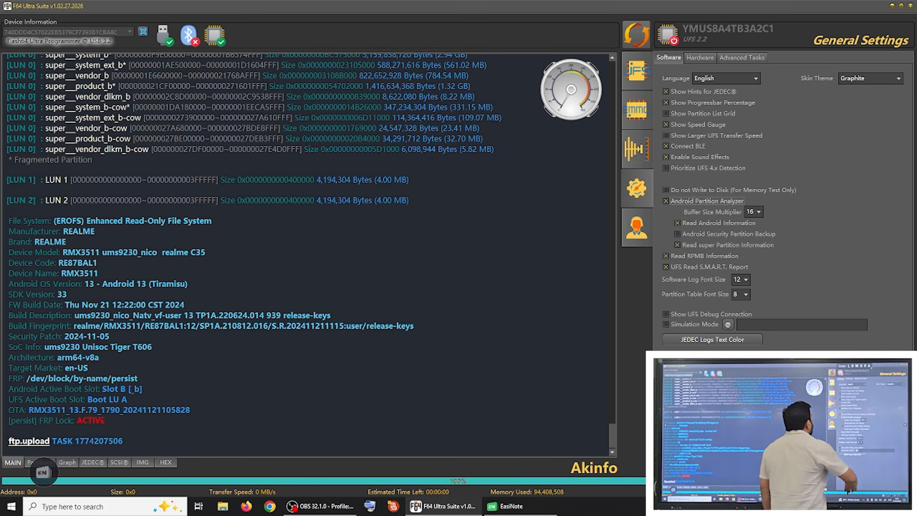
pyautogui.click(636, 34)
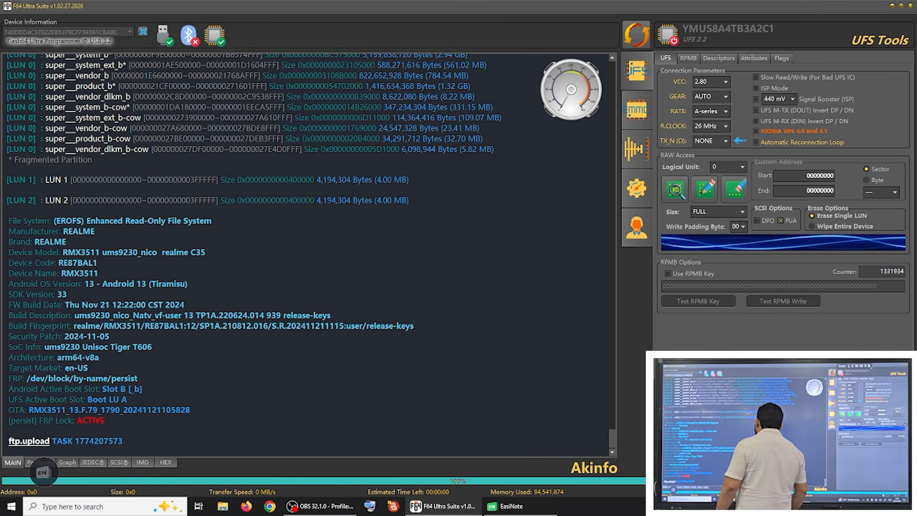
# Step: Outline the phone's file system, model and Android details in the log with the EasiNote pen
pyautogui.click(43, 472)
pyautogui.click(98, 472)
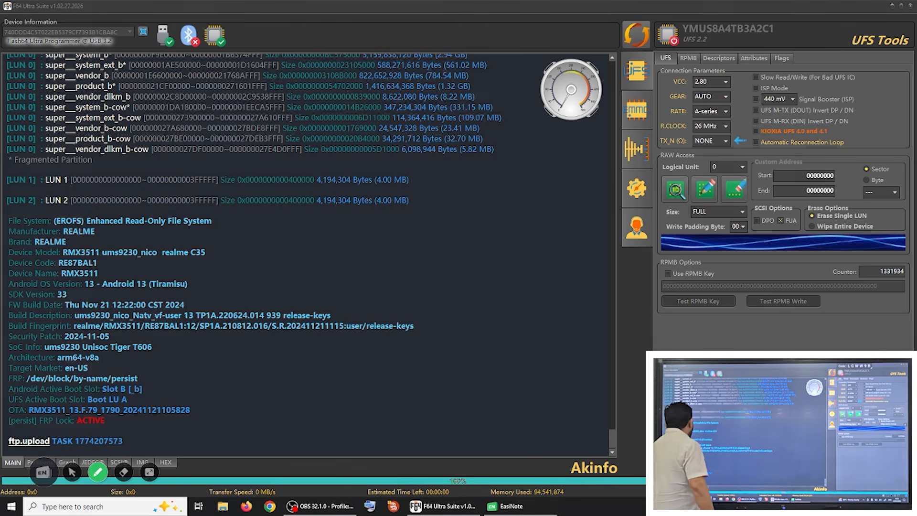
pyautogui.moveTo(162, 211)
pyautogui.mouseDown()
pyautogui.moveTo(334, 363)
pyautogui.moveTo(172, 448)
pyautogui.mouseUp()
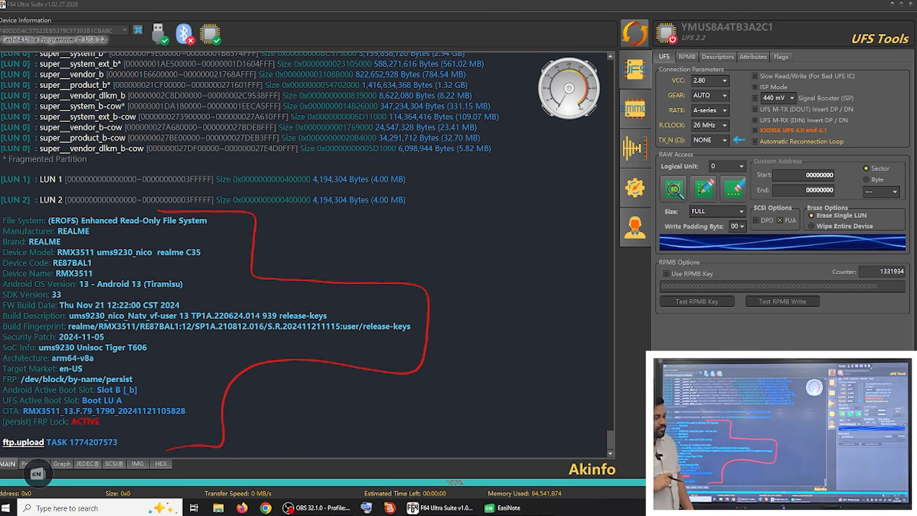
pyautogui.moveTo(192, 422)
pyautogui.mouseDown()
pyautogui.moveTo(250, 374)
pyautogui.moveTo(279, 313)
pyautogui.moveTo(352, 318)
pyautogui.moveTo(354, 357)
pyautogui.moveTo(302, 255)
pyautogui.moveTo(191, 234)
pyautogui.moveTo(193, 254)
pyautogui.moveTo(307, 274)
pyautogui.moveTo(424, 335)
pyautogui.mouseUp()
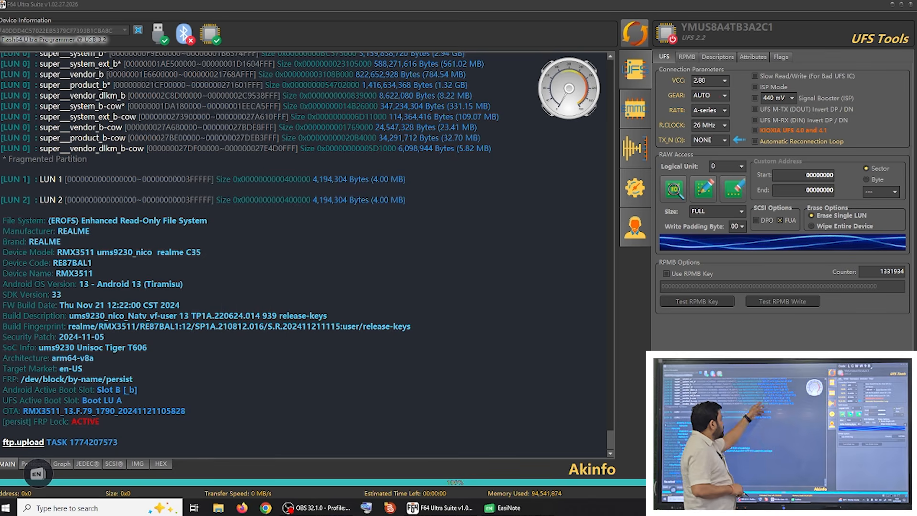
# Step: Return to the selection cursor and examine the UFS active partitions, health and Android partition list in the log
pyautogui.click(38, 473)
pyautogui.click(67, 473)
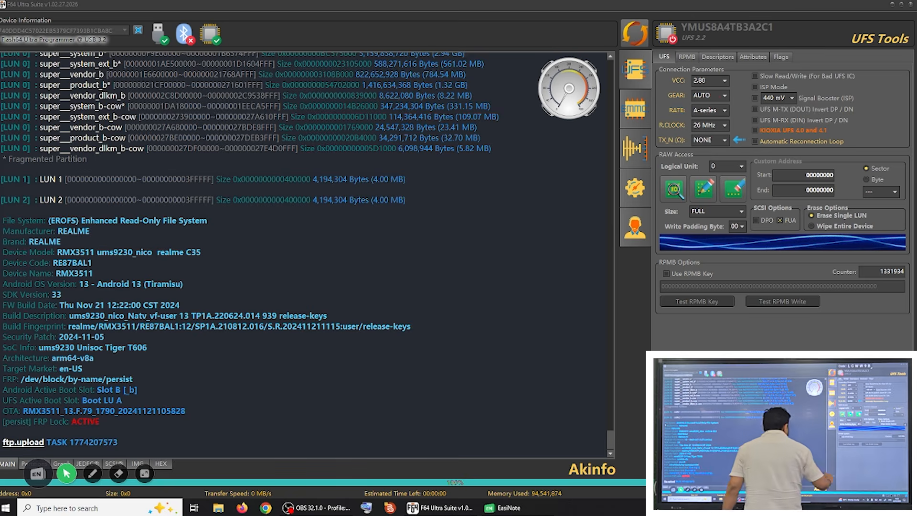
pyautogui.scroll(15, 305, 253)
pyautogui.scroll(15, 305, 253)
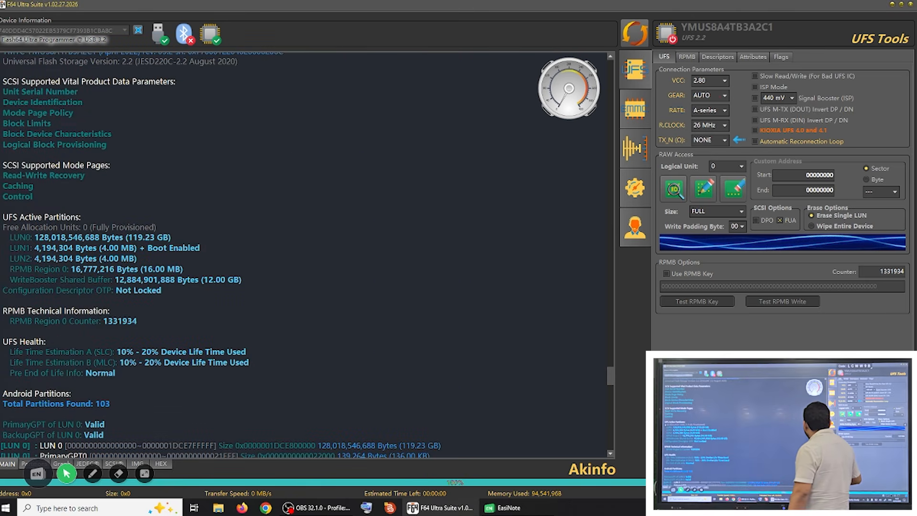
pyautogui.scroll(-5, 306, 253)
pyautogui.scroll(-2, 305, 253)
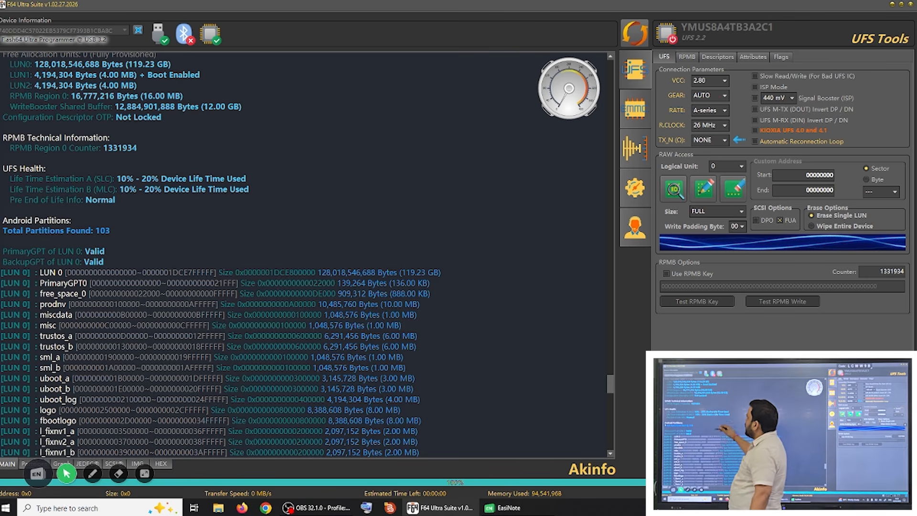
# Step: Copy the device model text "RMX3511 ums9230_nico realme C35" from the end of the log
pyautogui.moveTo(611, 376); pyautogui.dragTo(610, 434)
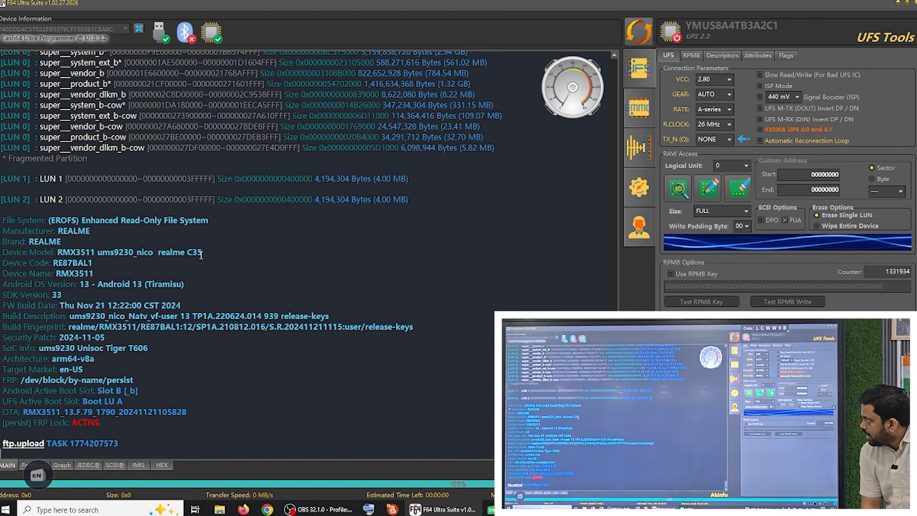
pyautogui.moveTo(205, 252); pyautogui.dragTo(81, 248)
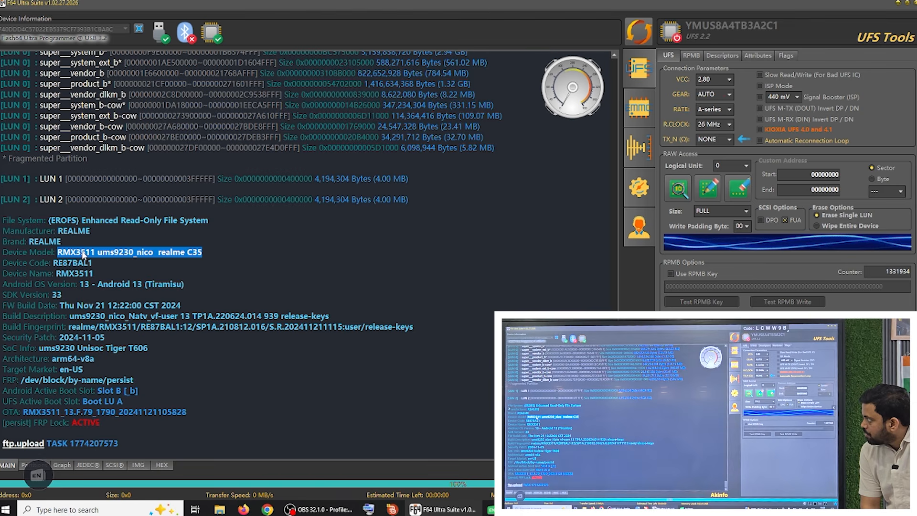
pyautogui.rightClick(83, 254)
pyautogui.click(116, 283)
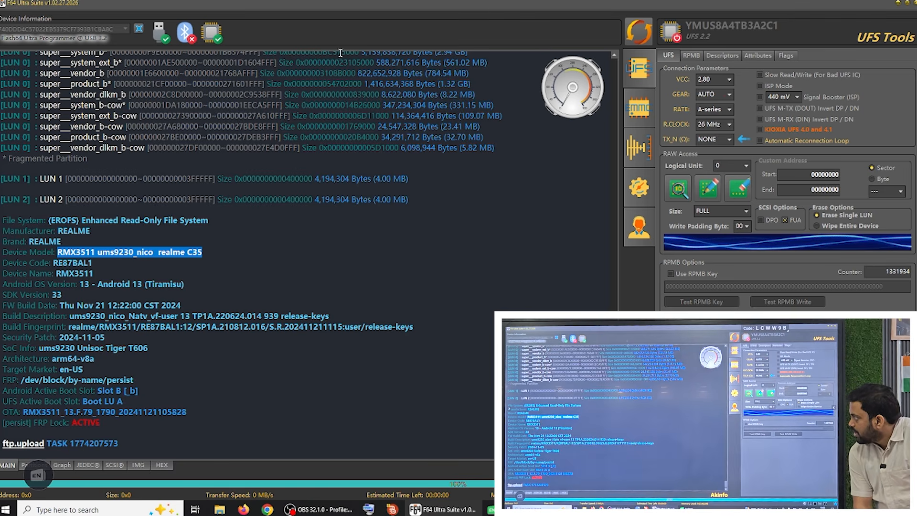
pyautogui.rightClick(187, 252)
pyautogui.click(199, 276)
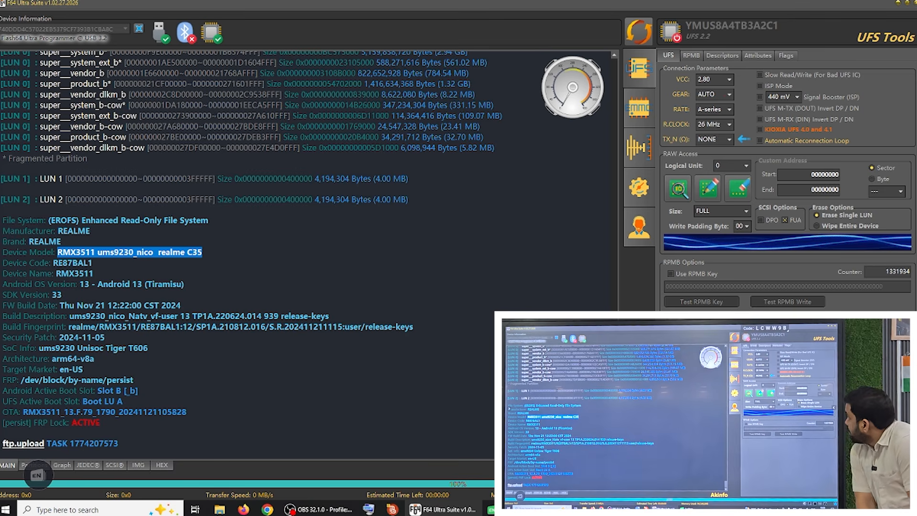
# Step: Create a desktop folder and name it with the copied device model, "RMX3511 ums9230_nico realme C35"
pyautogui.click(898, 4)
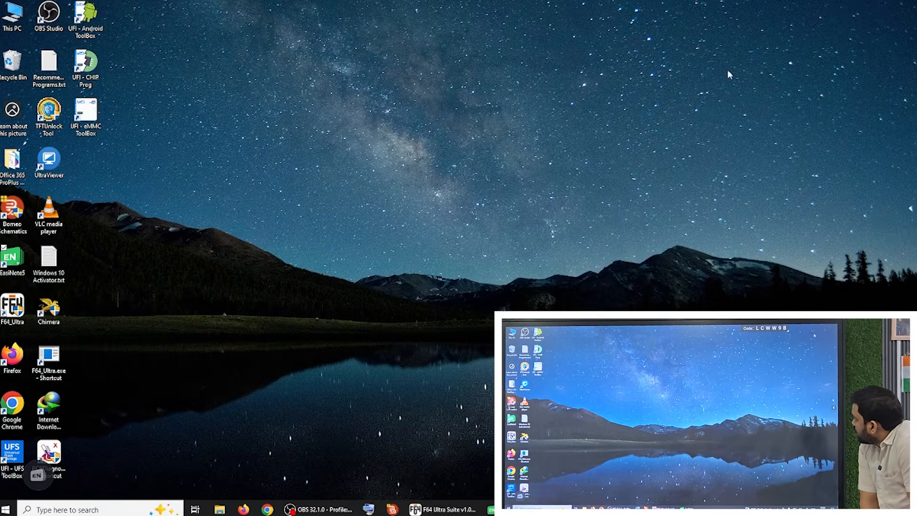
pyautogui.rightClick(449, 174)
pyautogui.moveTo(487, 253)
pyautogui.click(577, 251)
pyautogui.rightClick(451, 177)
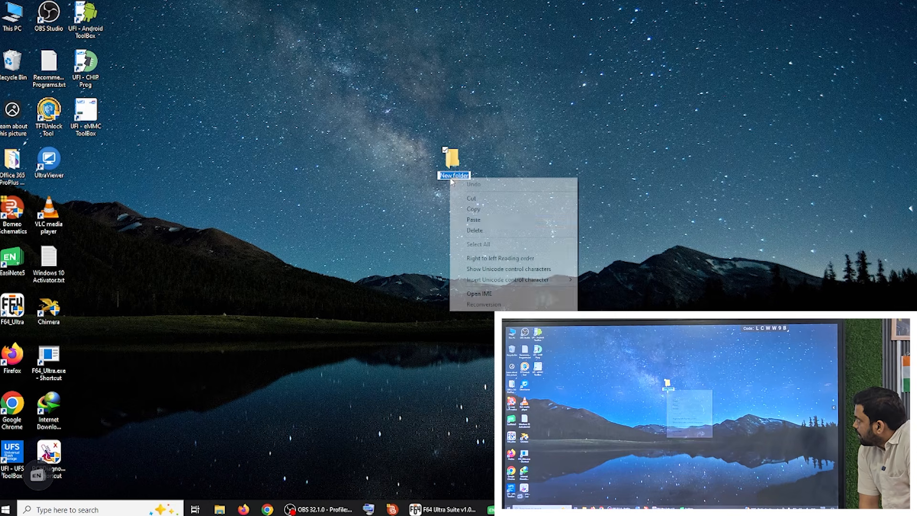
pyautogui.click(473, 219)
pyautogui.press('Return')
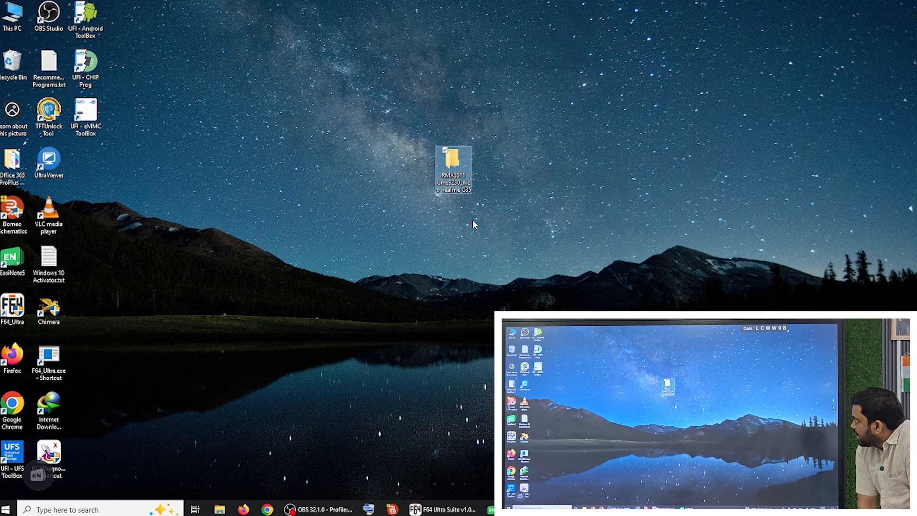
pyautogui.click(474, 224)
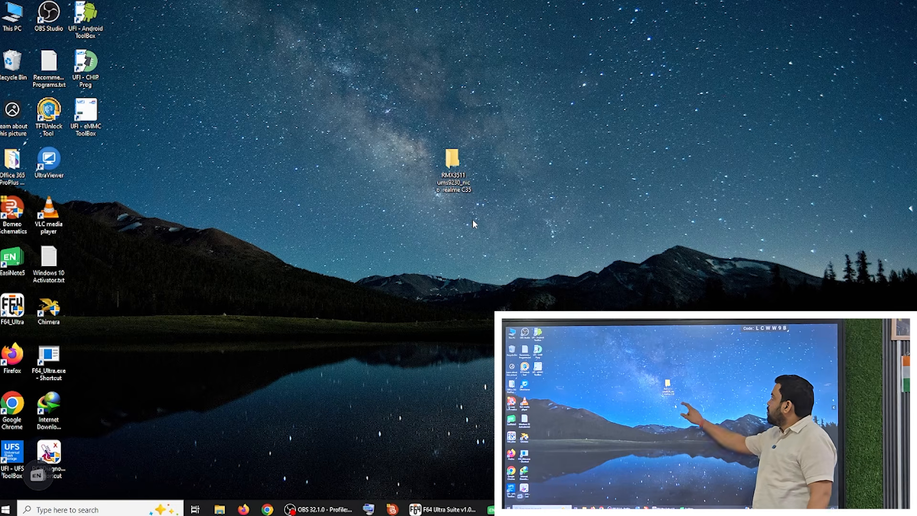
# Step: Create a subfolder named "gpt" inside the device model folder, look inside it and minimize the file window
pyautogui.doubleClick(458, 167)
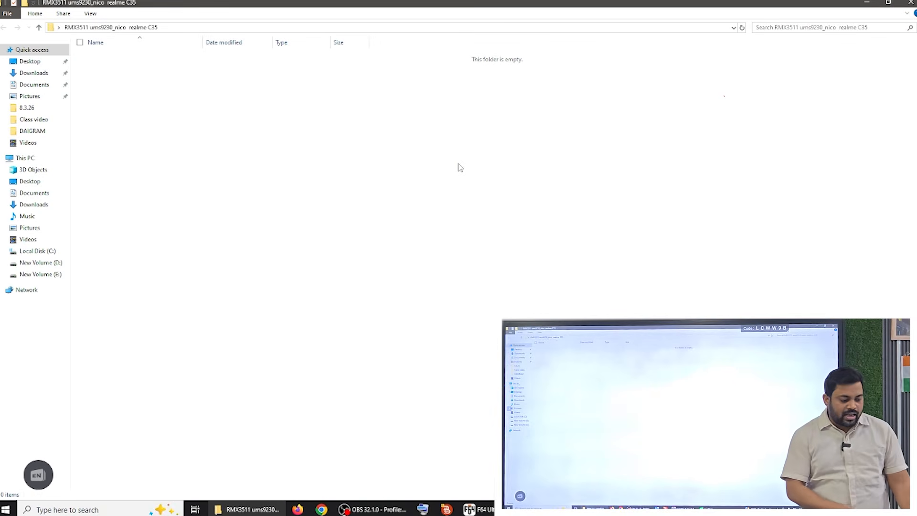
pyautogui.rightClick(438, 214)
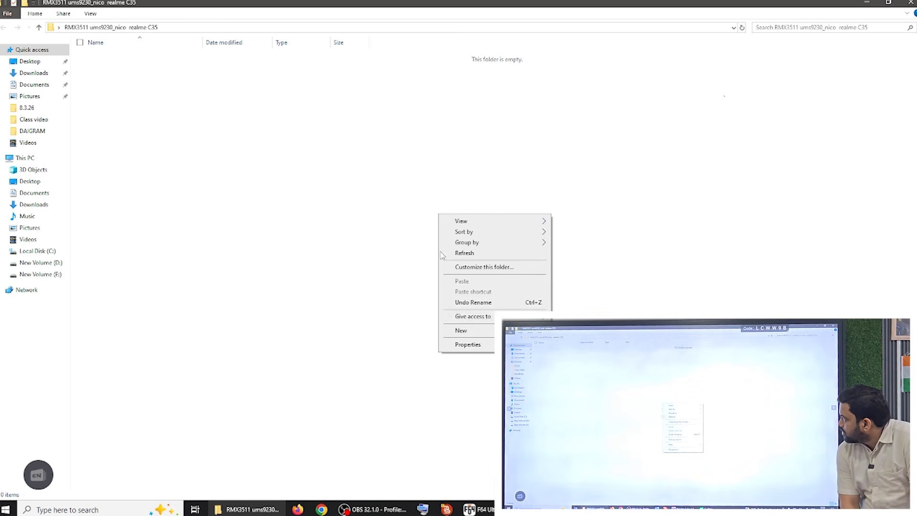
pyautogui.moveTo(490, 331)
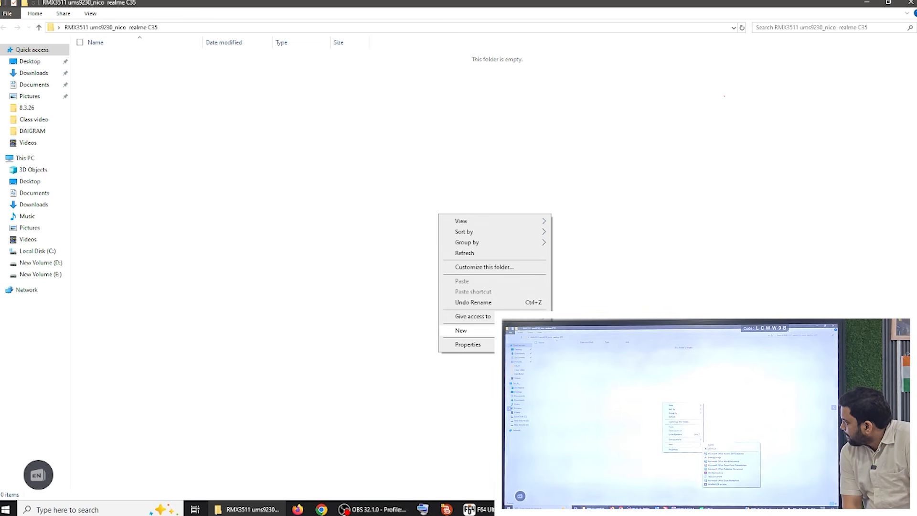
pyautogui.click(568, 331)
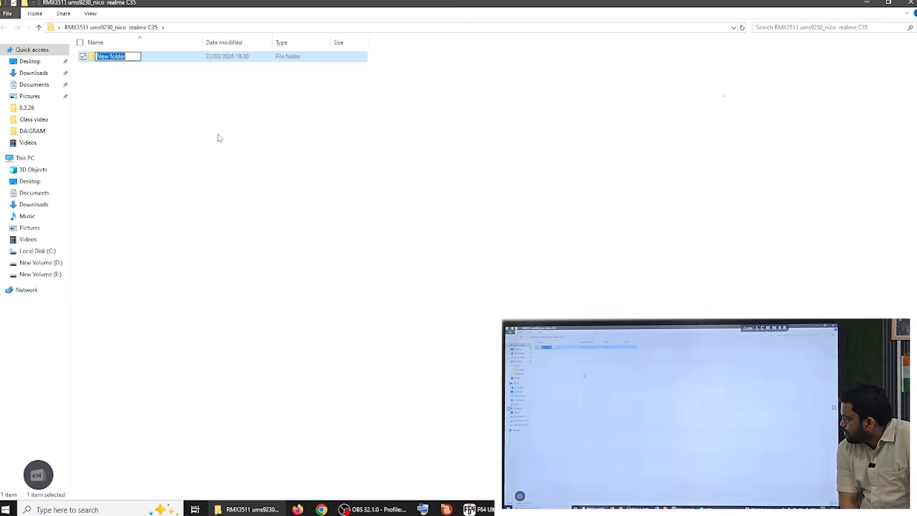
pyautogui.write('gpt')
pyautogui.click(301, 395)
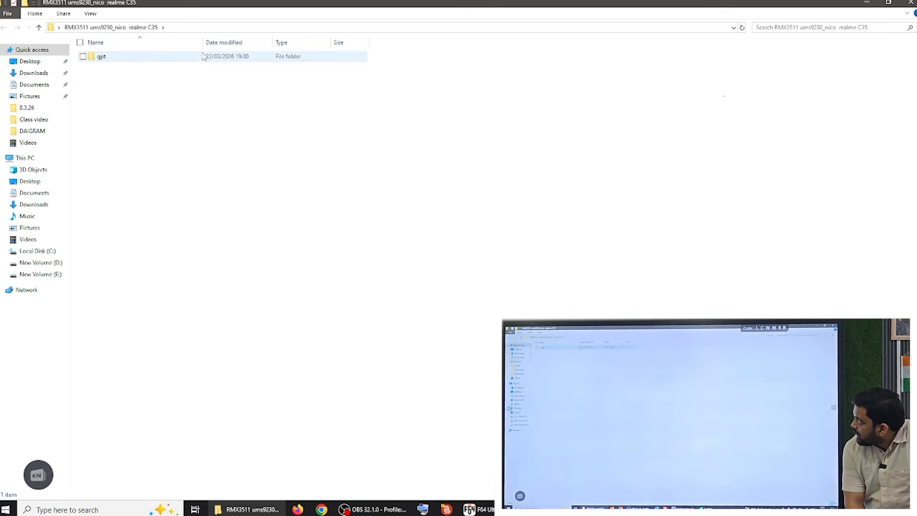
pyautogui.doubleClick(203, 56)
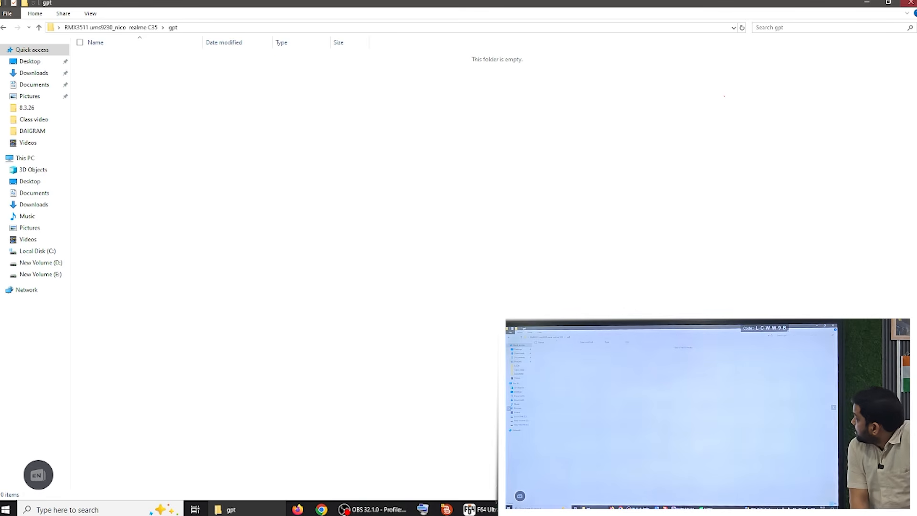
pyautogui.click(866, 3)
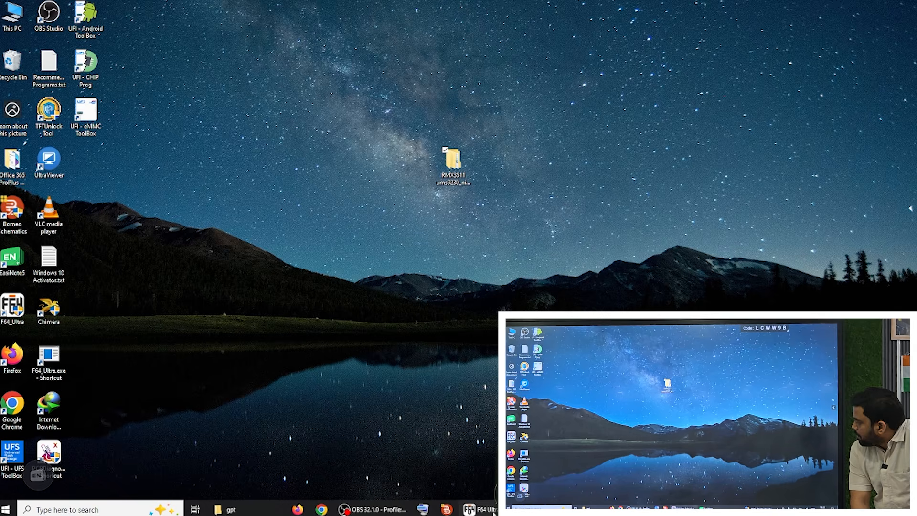
# Step: Switch to F64 Ultra Suite and show the partition table, moving the floating EasiNote button out of the way
pyautogui.click(492, 510)
pyautogui.moveTo(904, 6); pyautogui.dragTo(907, 6)
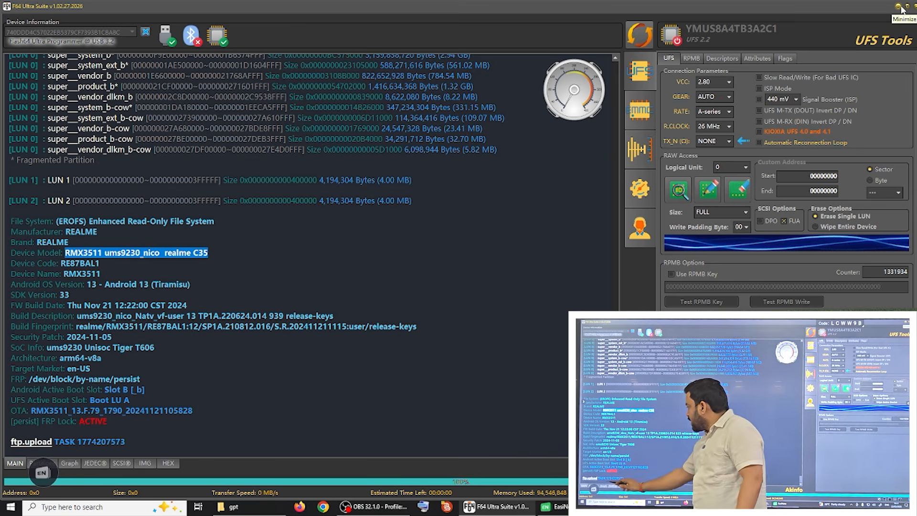
pyautogui.moveTo(47, 472); pyautogui.dragTo(41, 431)
pyautogui.click(45, 463)
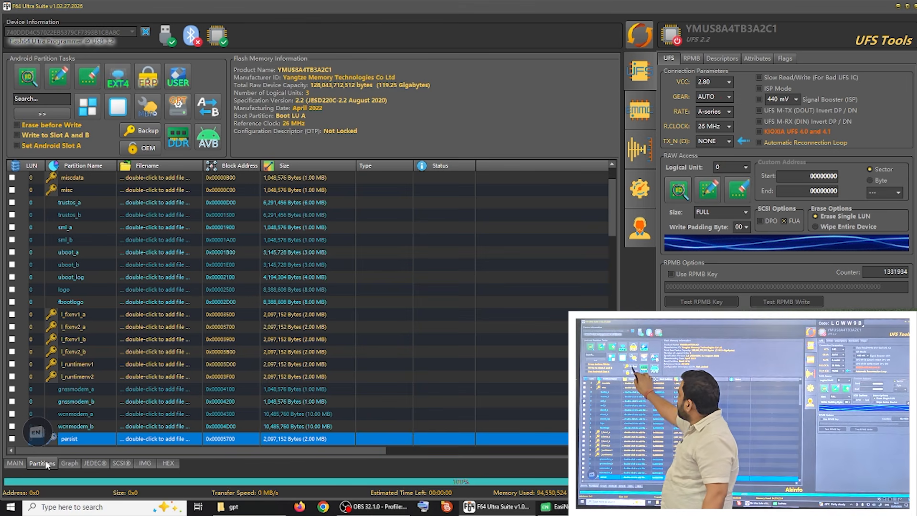
# Step: Back up the key partitions into the gpt folder inside the desktop's RMX3511 ums9230_nico realme C35 folder and view the saved files
pyautogui.click(141, 130)
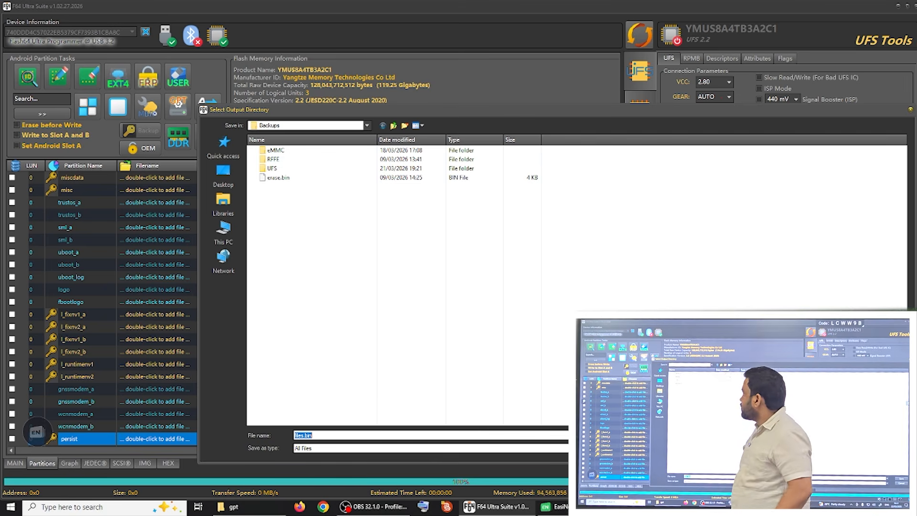
pyautogui.click(223, 176)
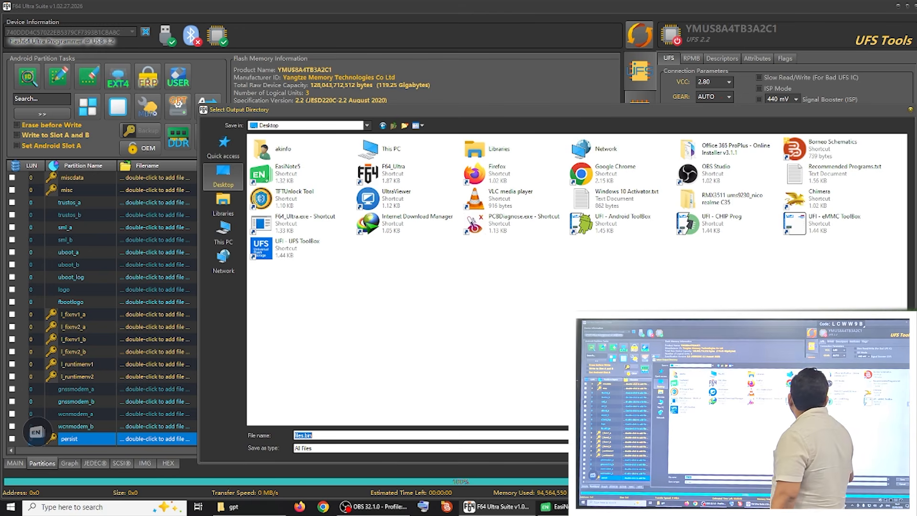
pyautogui.doubleClick(687, 198)
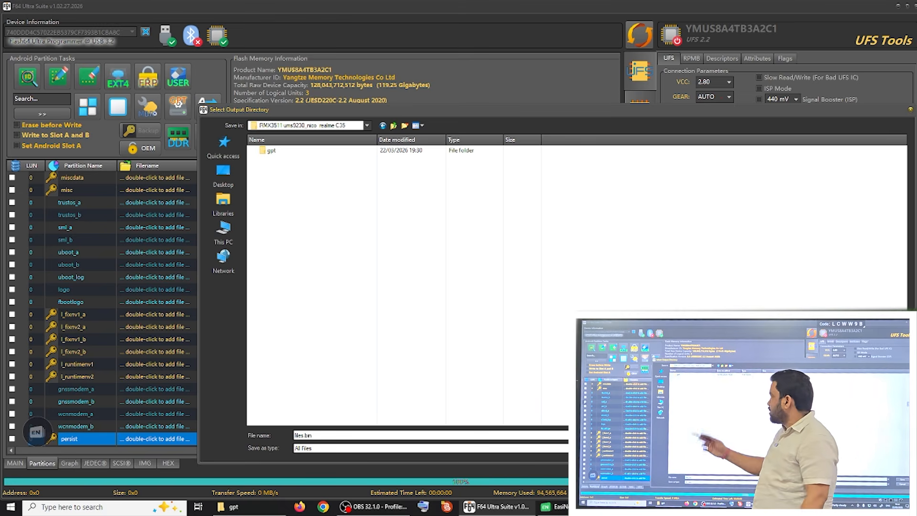
pyautogui.doubleClick(270, 150)
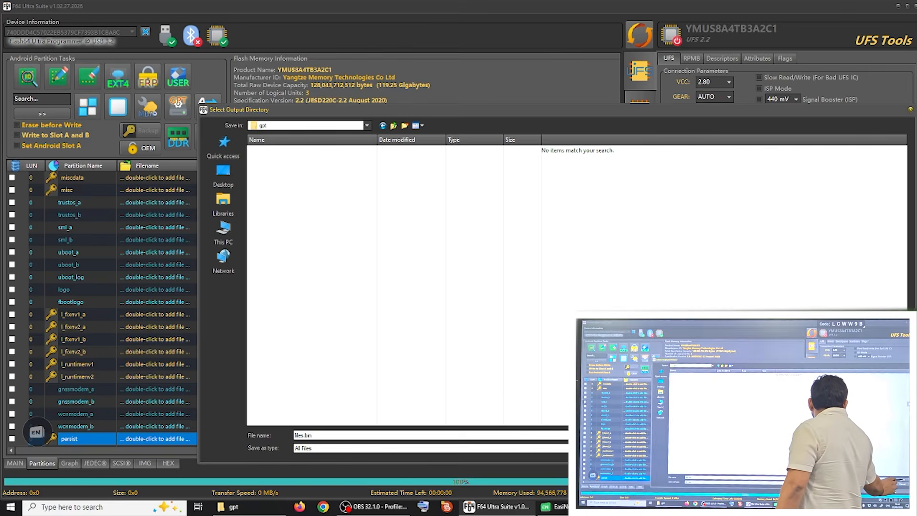
pyautogui.click(886, 435)
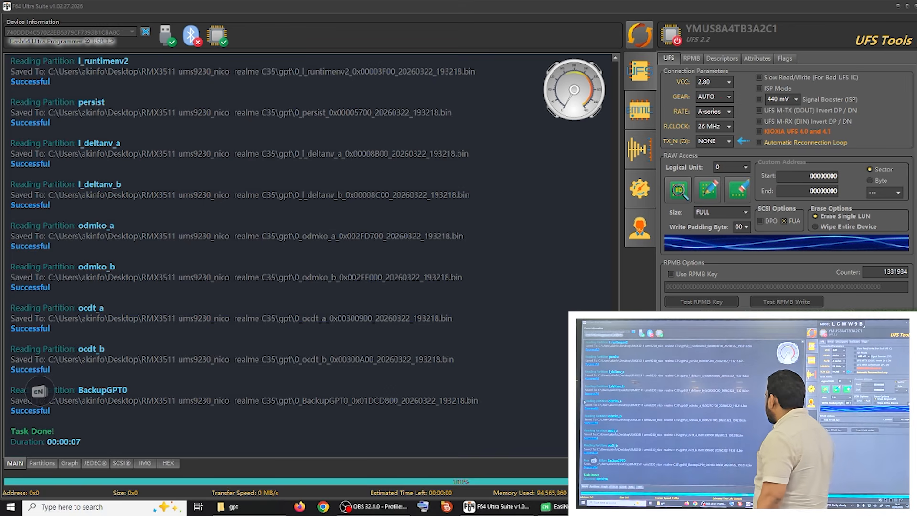
pyautogui.click(249, 506)
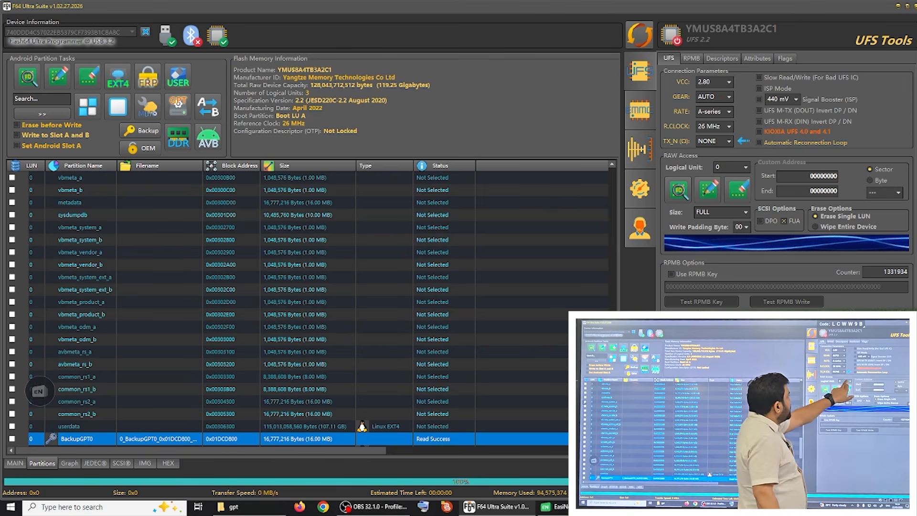
# Step: Read the full raw dump of logical unit 2 into the RMX3511 ums9230_nico realme C35 desktop folder, keeping the suggested file name
pyautogui.click(743, 167)
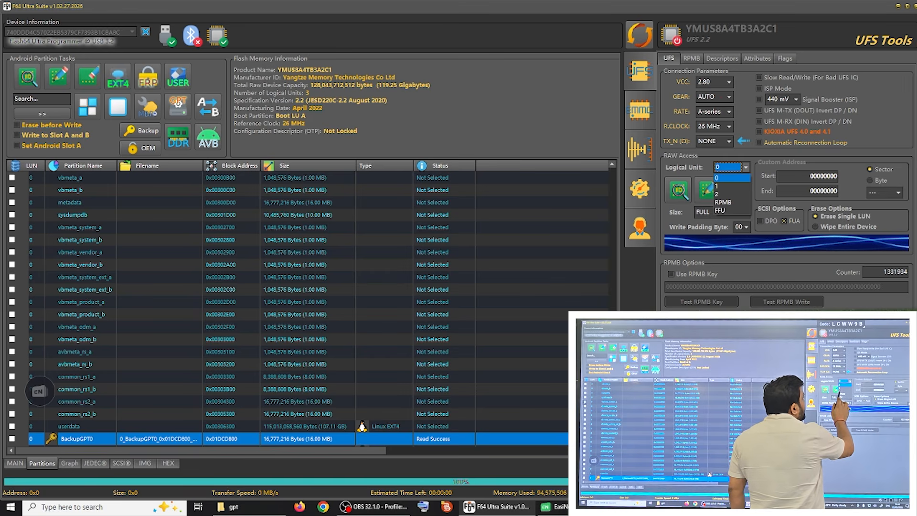
pyautogui.click(721, 194)
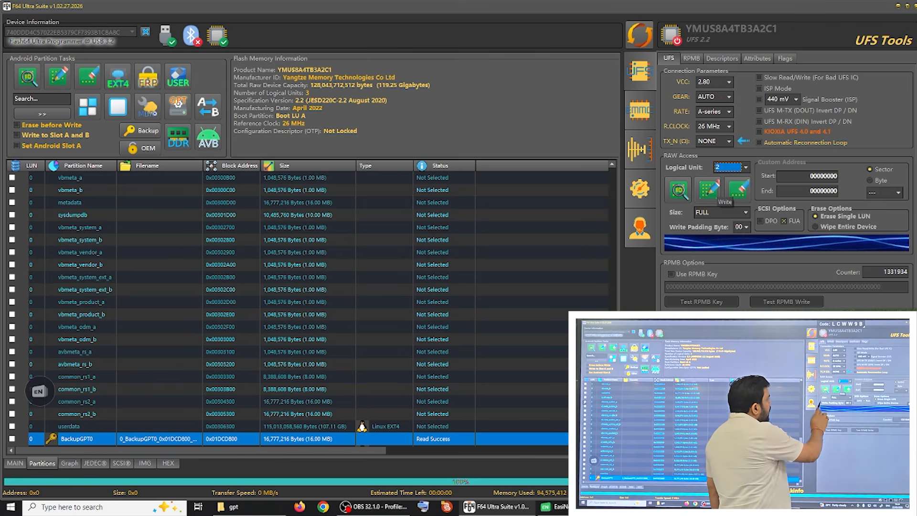
pyautogui.click(738, 189)
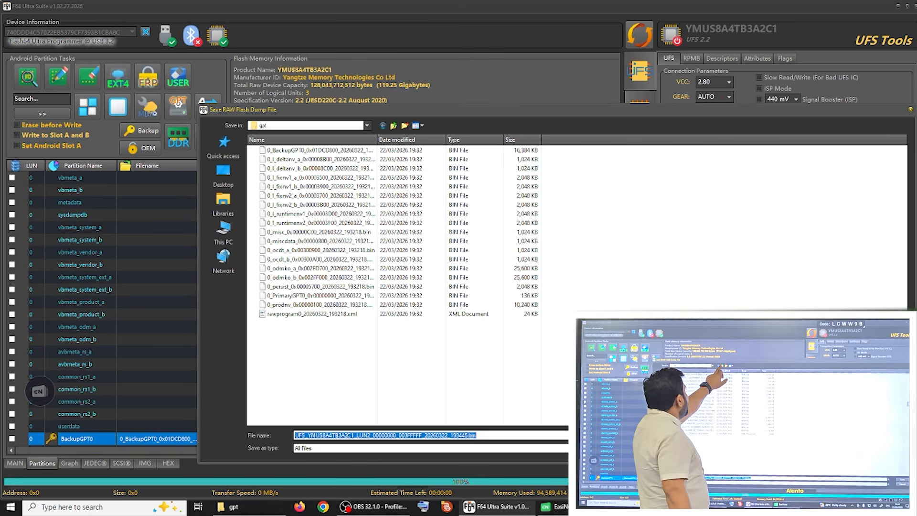
pyautogui.click(393, 125)
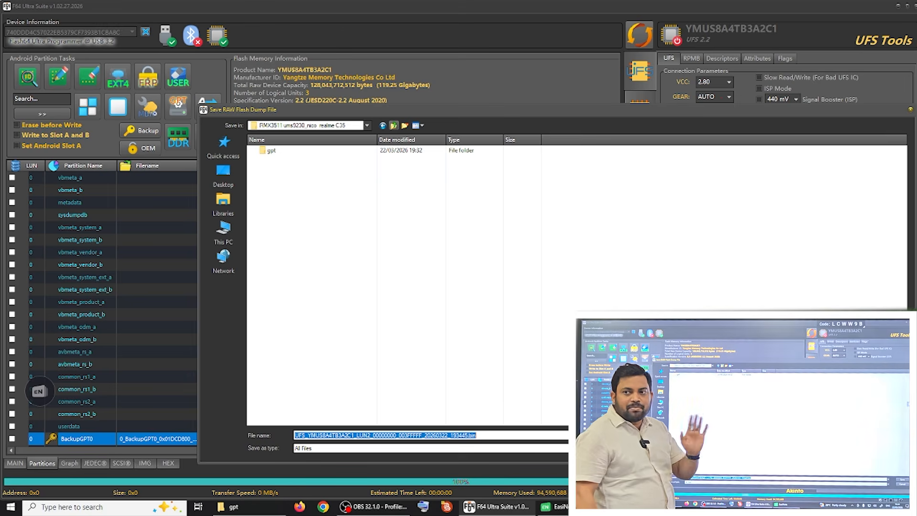
pyautogui.click(223, 176)
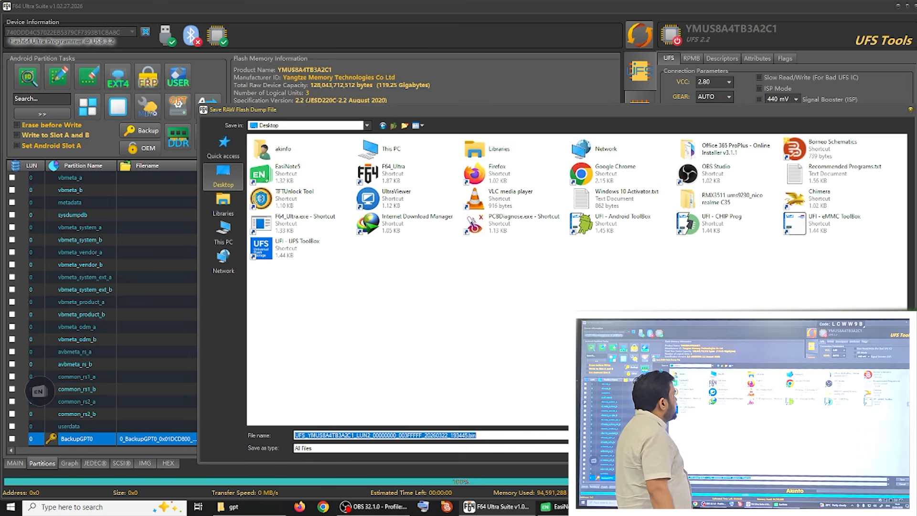
pyautogui.click(730, 199)
pyautogui.click(731, 198)
pyautogui.doubleClick(730, 198)
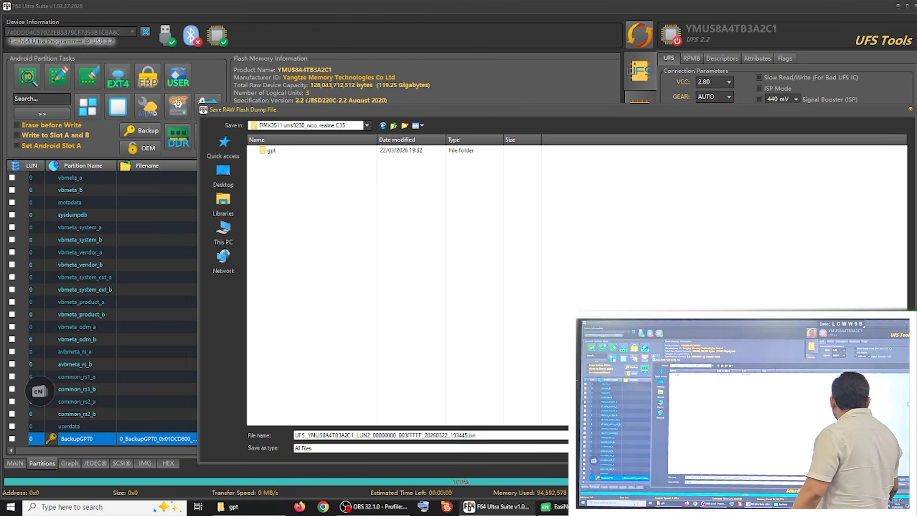
pyautogui.click(887, 435)
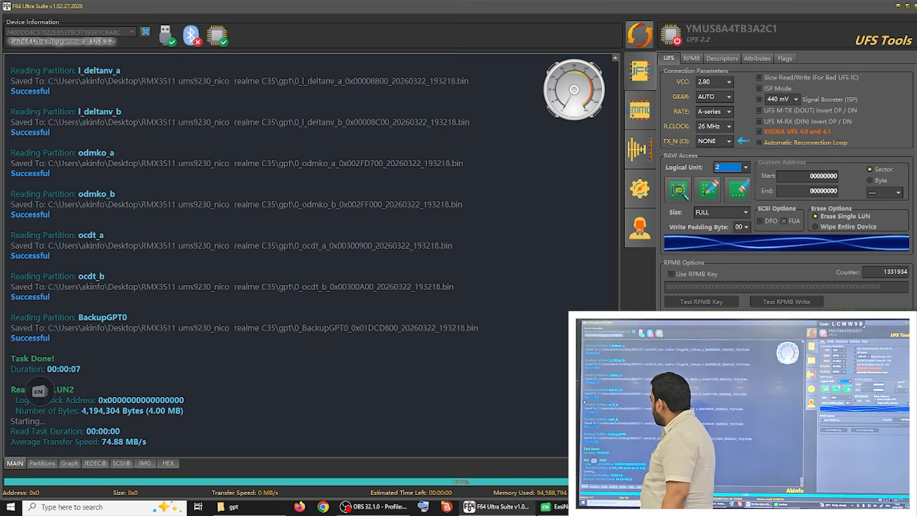
pyautogui.moveTo(40, 391); pyautogui.dragTo(65, 355)
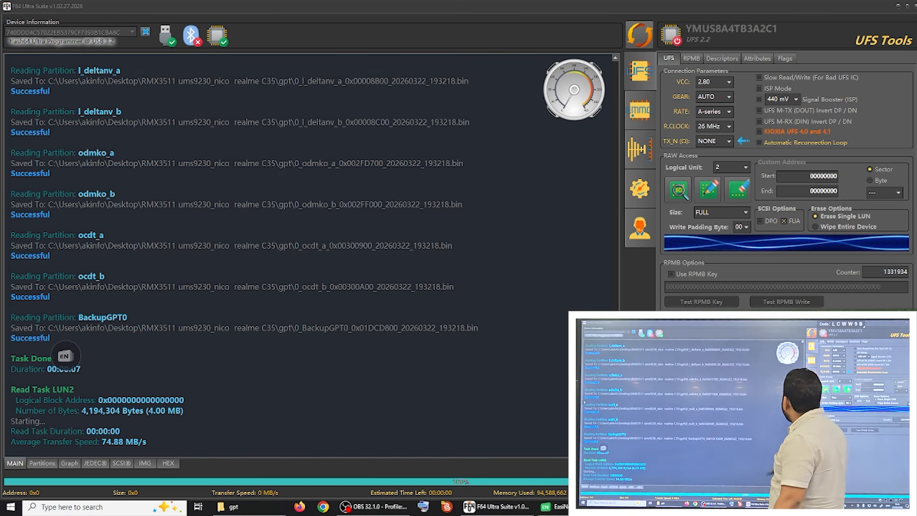
# Step: Read the full raw dump of logical unit 1 into the same device folder under the suggested file name
pyautogui.click(741, 167)
pyautogui.click(723, 185)
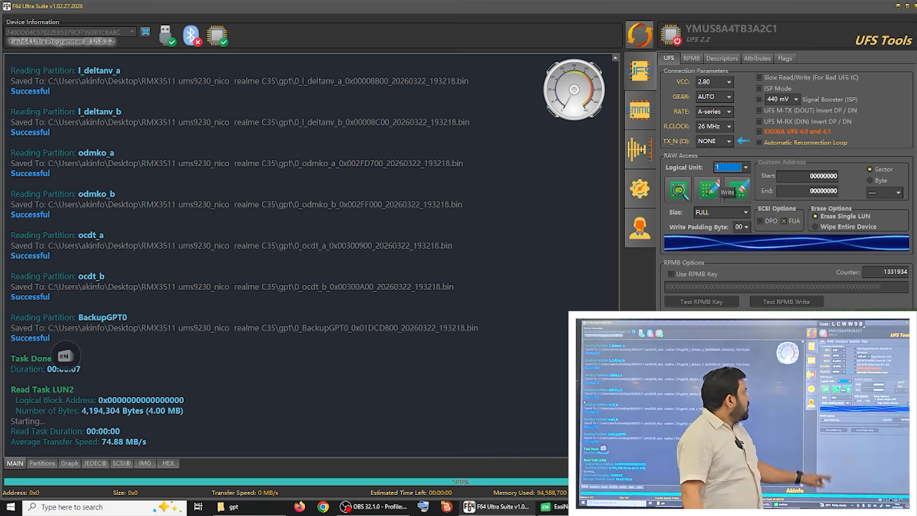
pyautogui.click(678, 190)
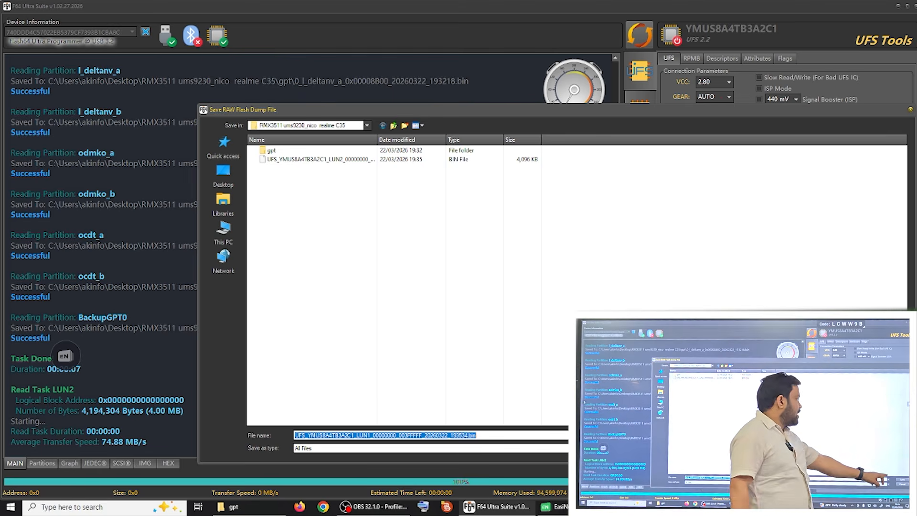
pyautogui.click(888, 436)
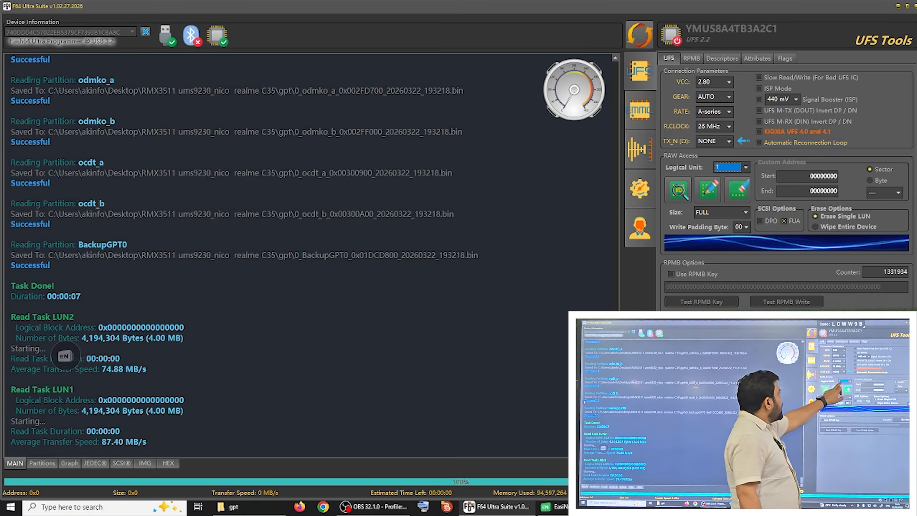
# Step: Read the full raw dump of logical unit 0, skipping userdata, into the RMX3511 ums9230_nico realme C35 folder under the suggested file name
pyautogui.click(731, 168)
pyautogui.click(729, 177)
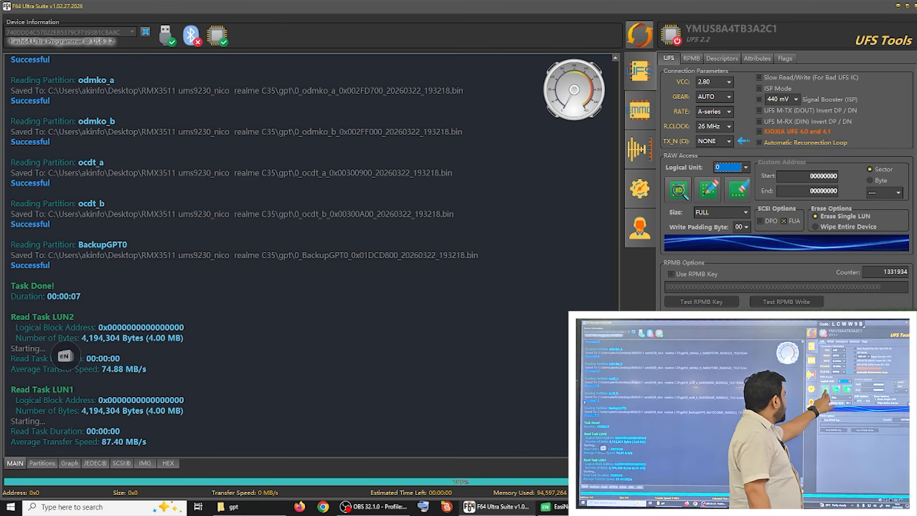
pyautogui.click(678, 190)
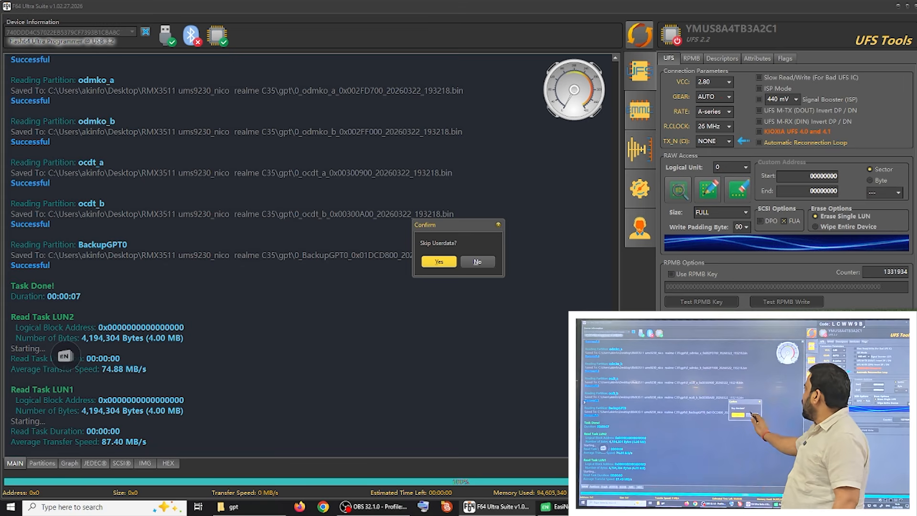
pyautogui.click(439, 262)
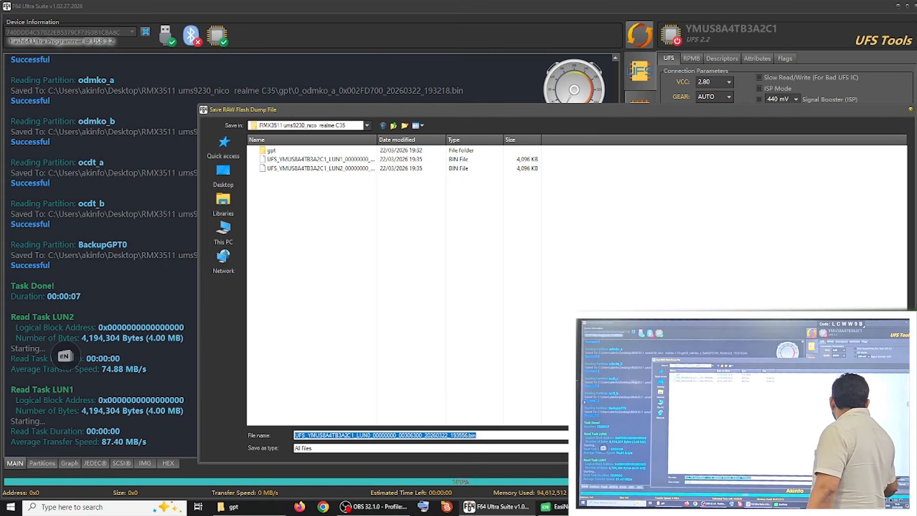
pyautogui.click(887, 435)
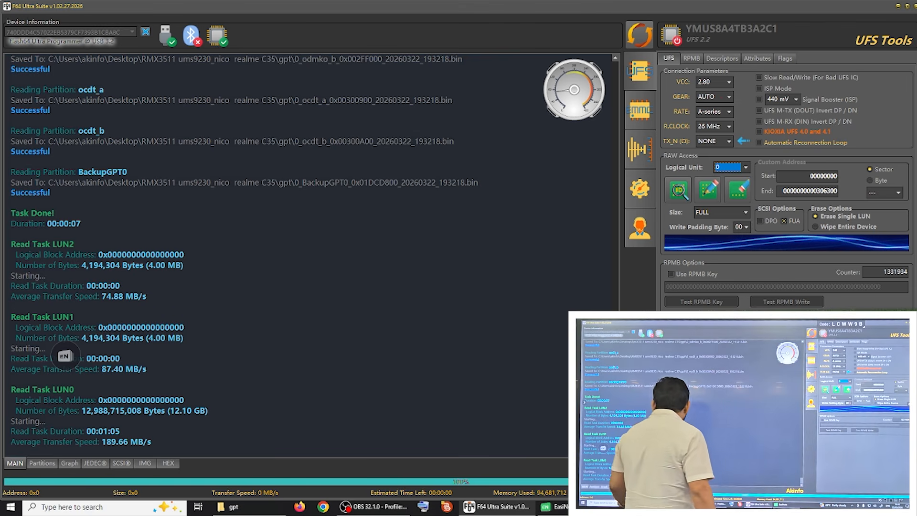
# Step: Erase LUN 0, LUN 1 and LUN 2 from the partition list and confirm the erase
pyautogui.click(42, 462)
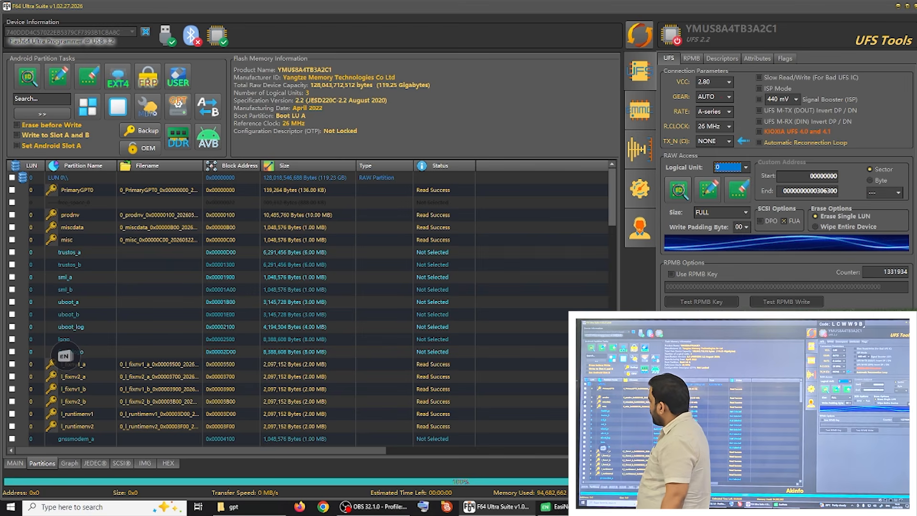
pyautogui.click(12, 178)
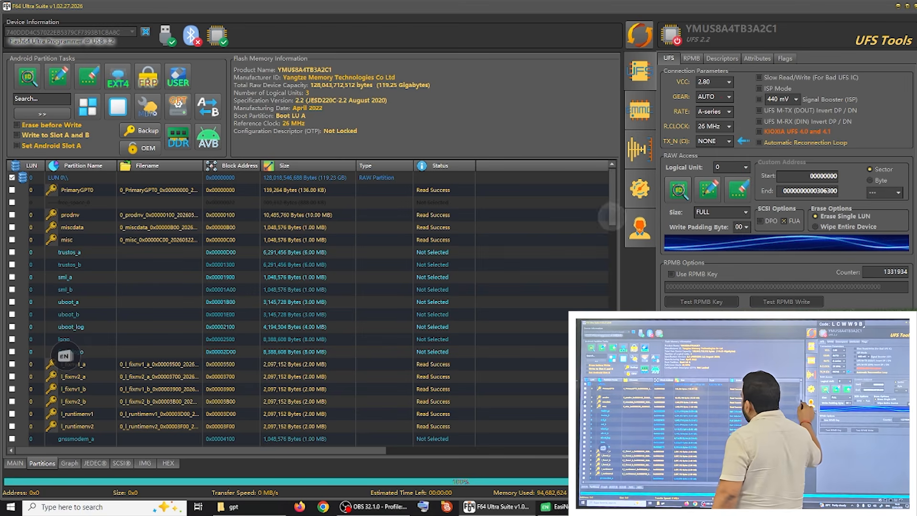
pyautogui.scroll(-1, 310, 306)
pyautogui.scroll(-12, 310, 305)
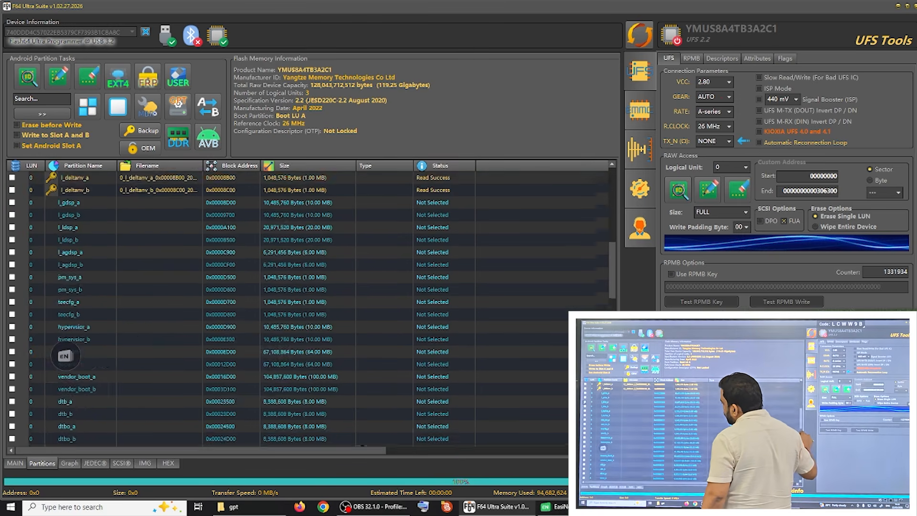
pyautogui.scroll(-14, 311, 305)
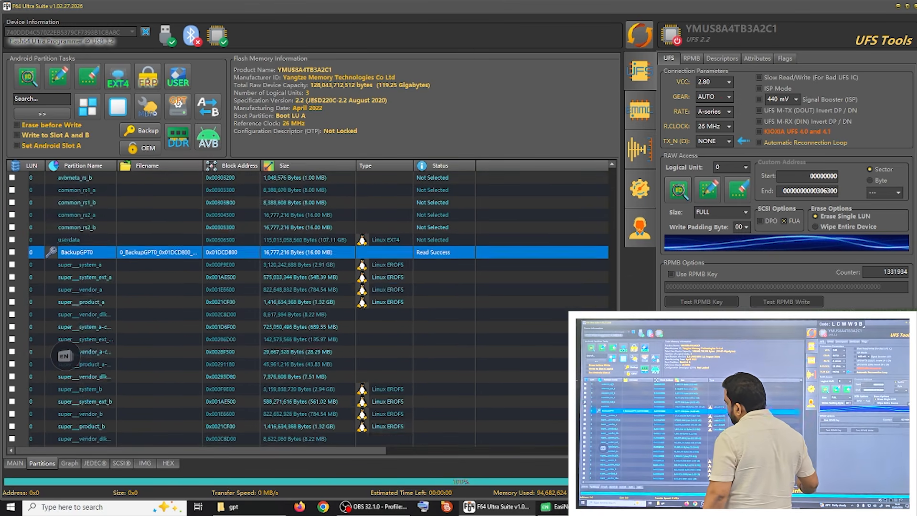
pyautogui.scroll(-1, 311, 306)
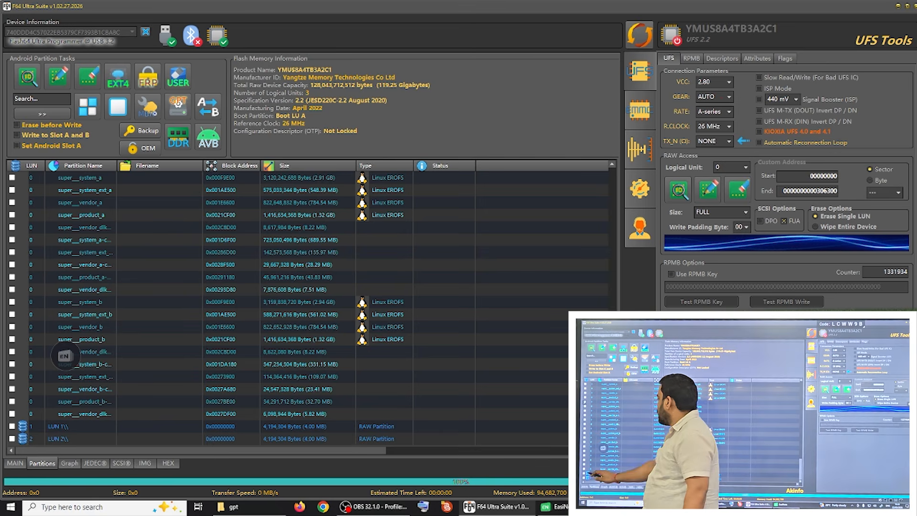
pyautogui.click(12, 426)
pyautogui.click(12, 439)
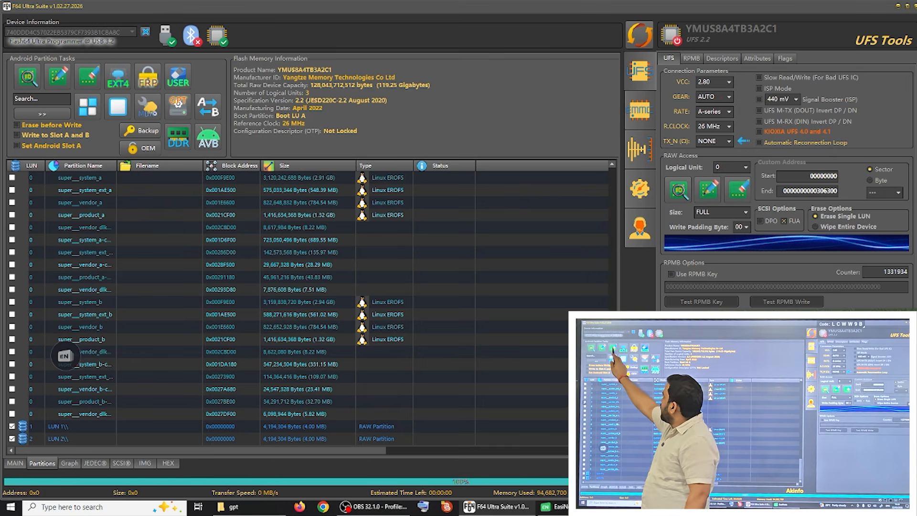
pyautogui.click(88, 77)
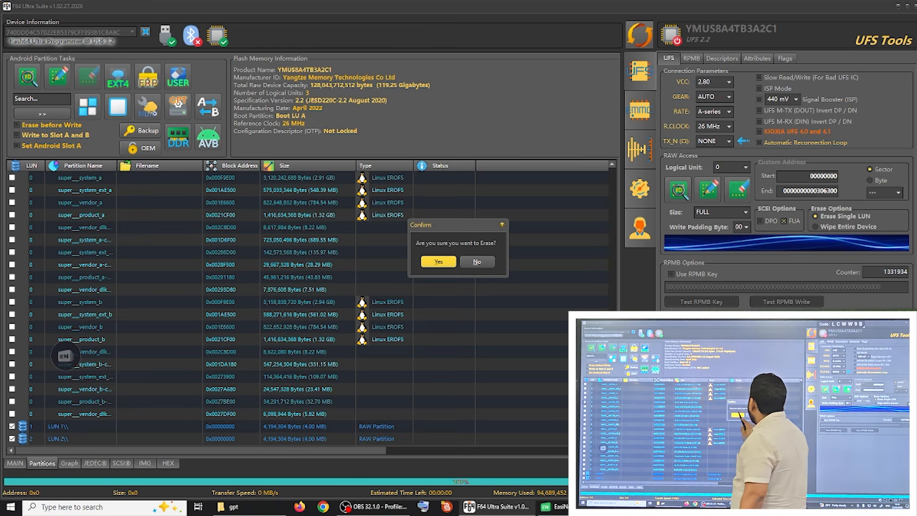
pyautogui.click(438, 261)
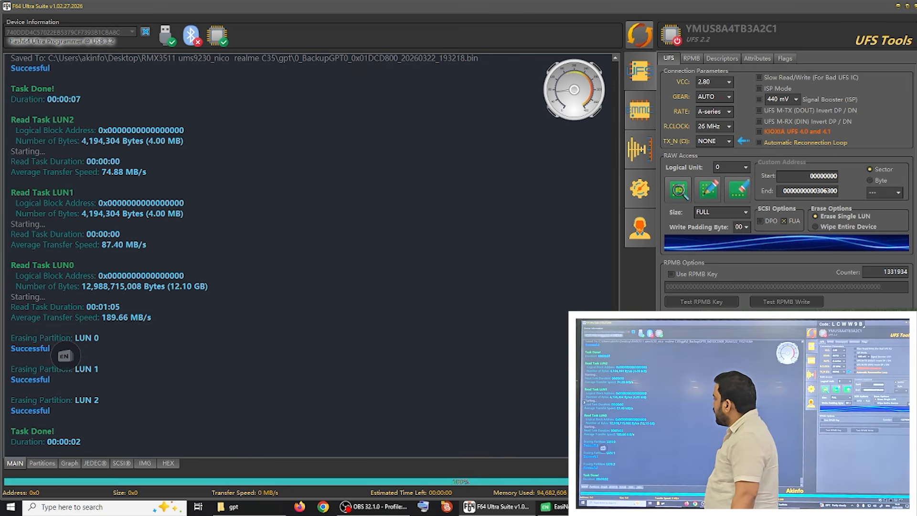
# Step: Identify the UFS chip again and display its partition table to check the erase
pyautogui.click(639, 35)
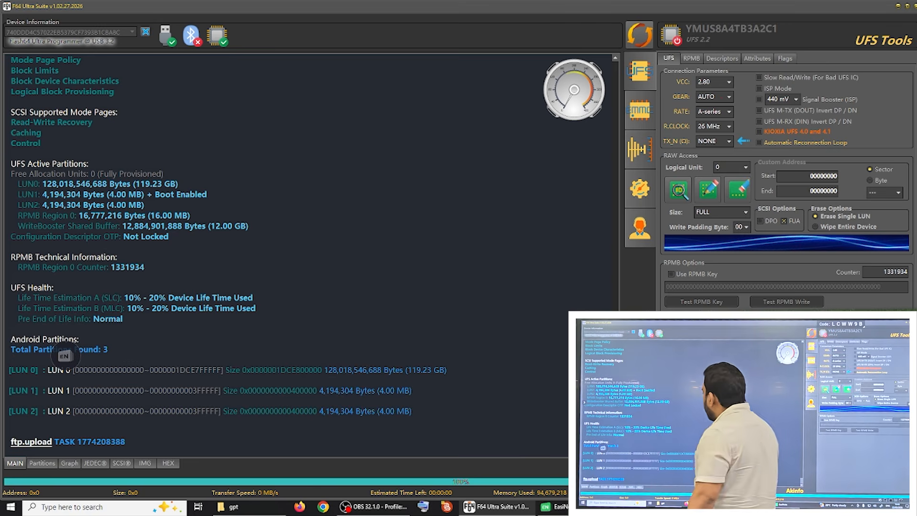
pyautogui.click(42, 463)
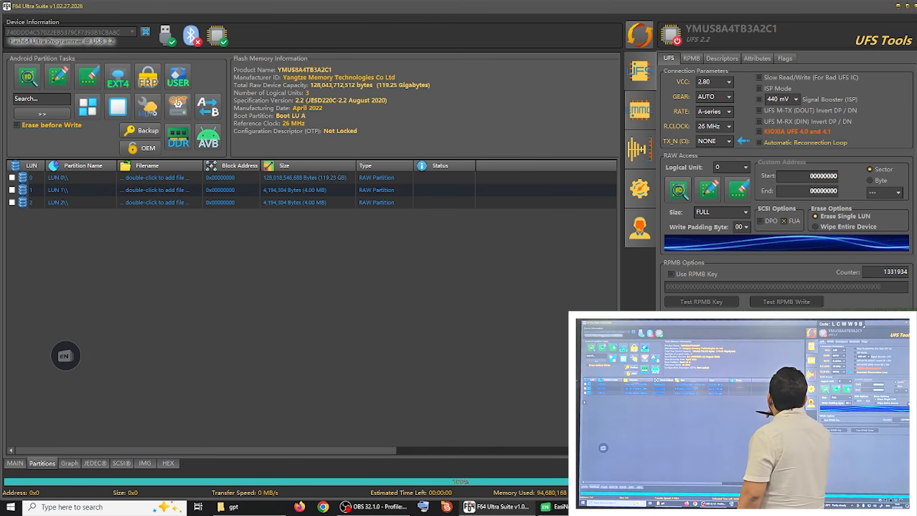
# Step: Display the configuration descriptor, save the current UFS provision and show the log with its saved path
pyautogui.click(721, 58)
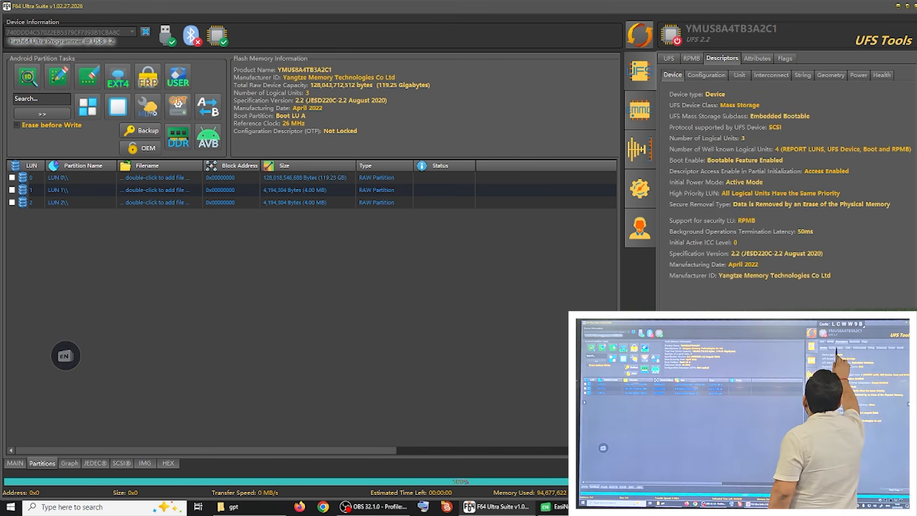
pyautogui.click(706, 75)
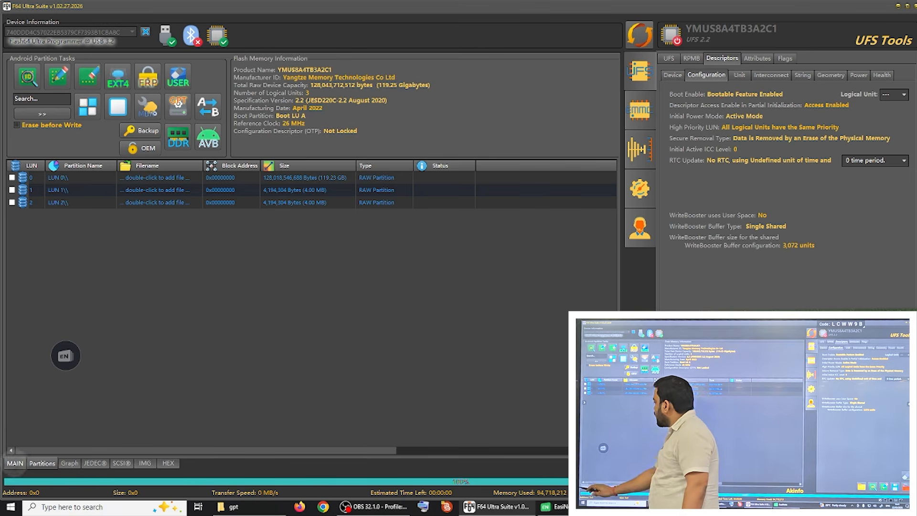
pyautogui.click(15, 463)
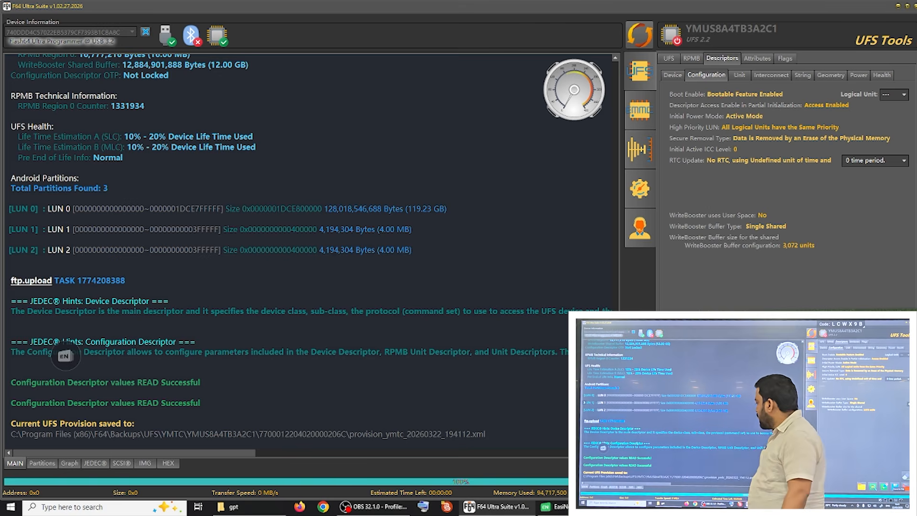
# Step: Switch to File Explorer and open the folder C:\Program Files (x86)\F64\Backups\UFS
pyautogui.click(234, 506)
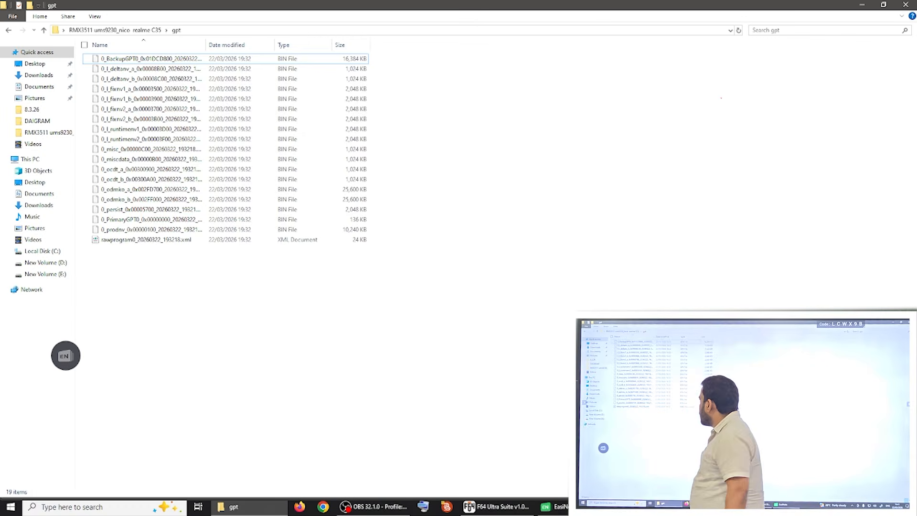
pyautogui.click(42, 251)
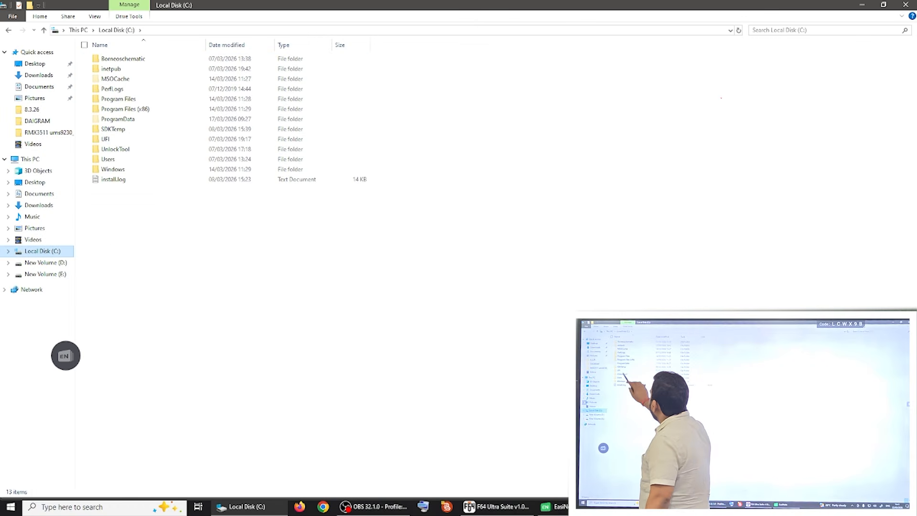
pyautogui.doubleClick(125, 109)
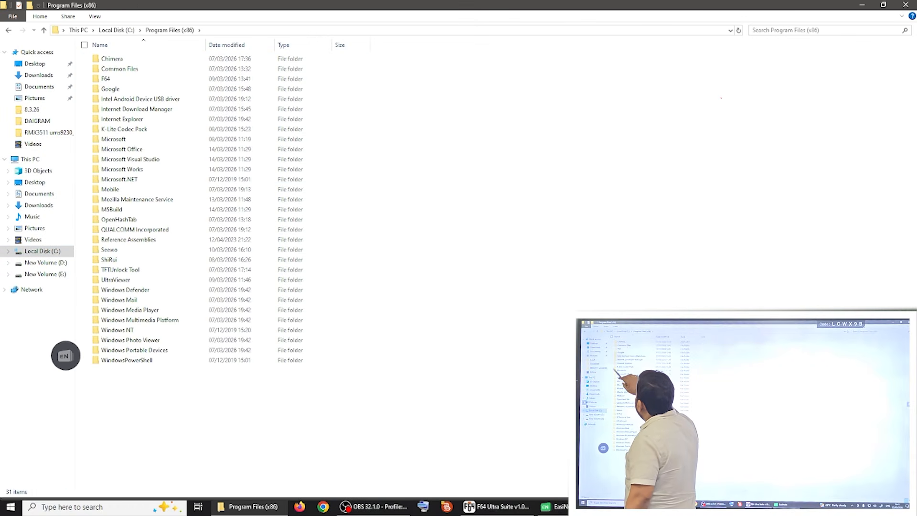
pyautogui.doubleClick(107, 79)
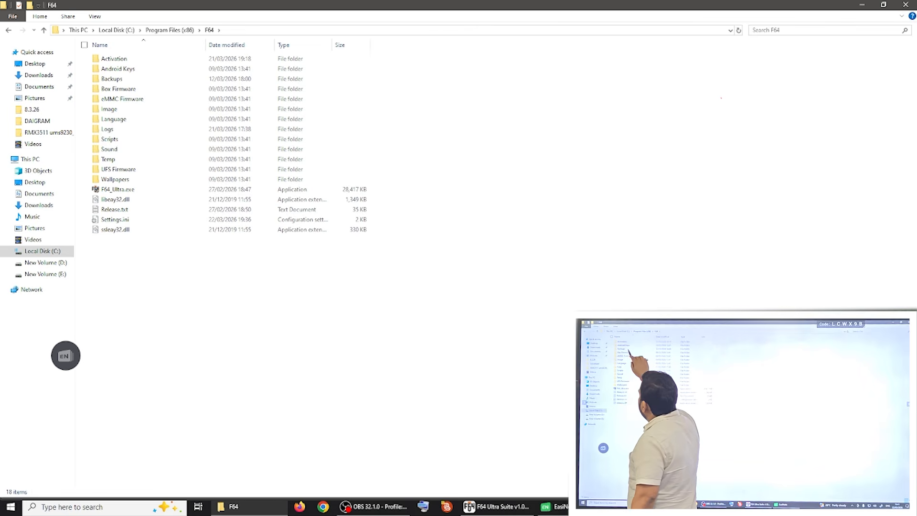
pyautogui.doubleClick(111, 79)
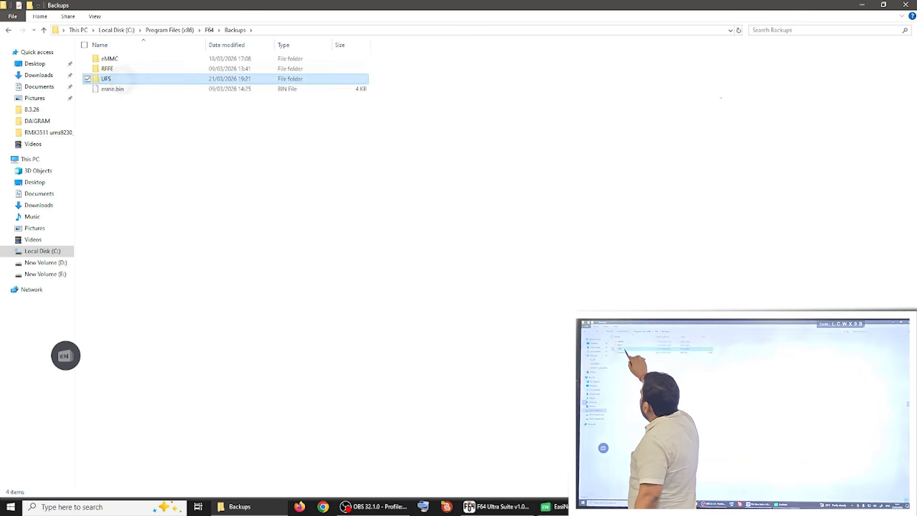
pyautogui.doubleClick(106, 78)
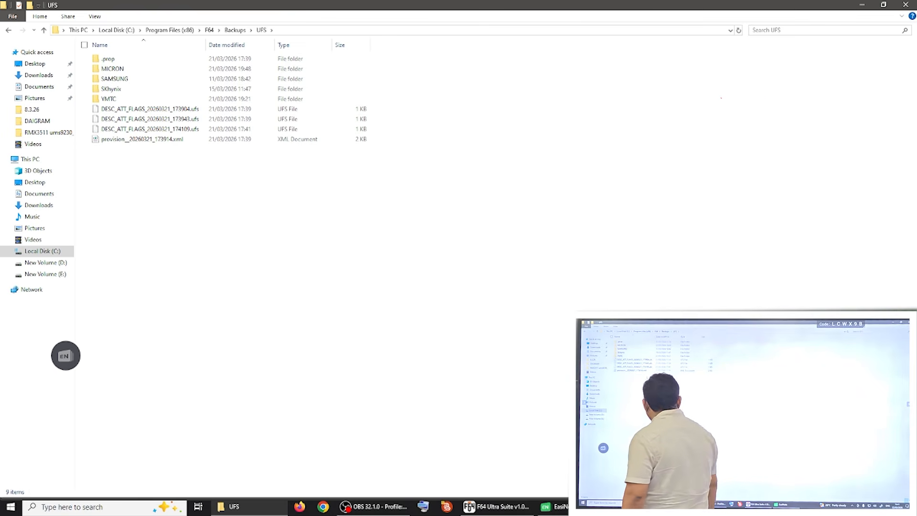
# Step: Check the provision file's path in the F64 Ultra Suite log and open the chip's serial-numbered backup folder under YMTC\YMUS8A4TB3A2C1 in File Explorer
pyautogui.click(497, 507)
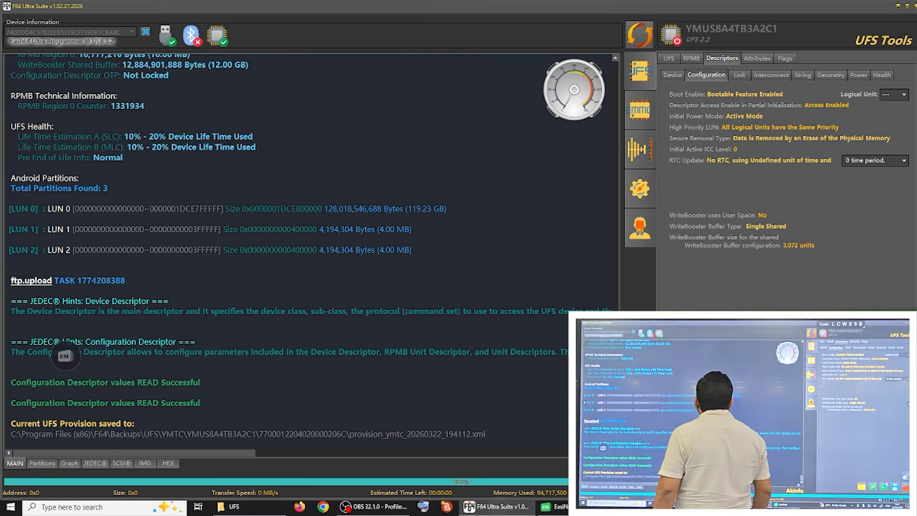
pyautogui.click(42, 463)
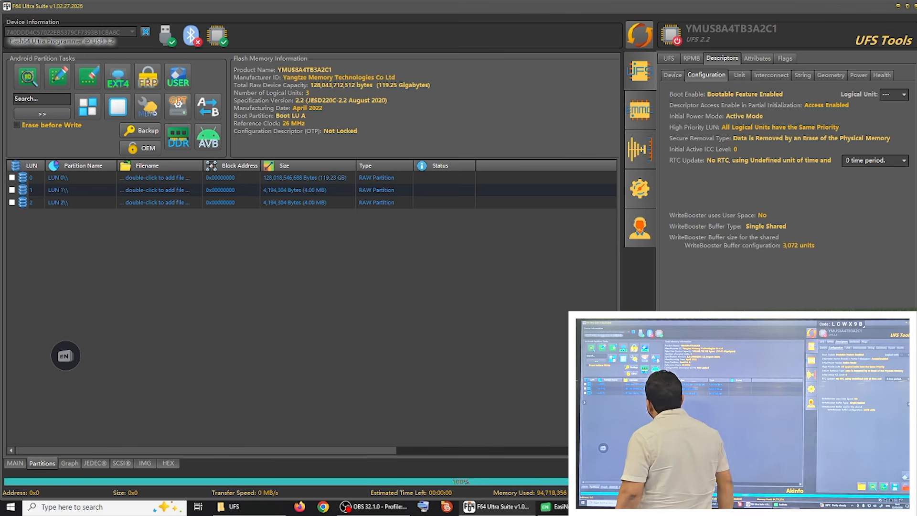
pyautogui.click(15, 463)
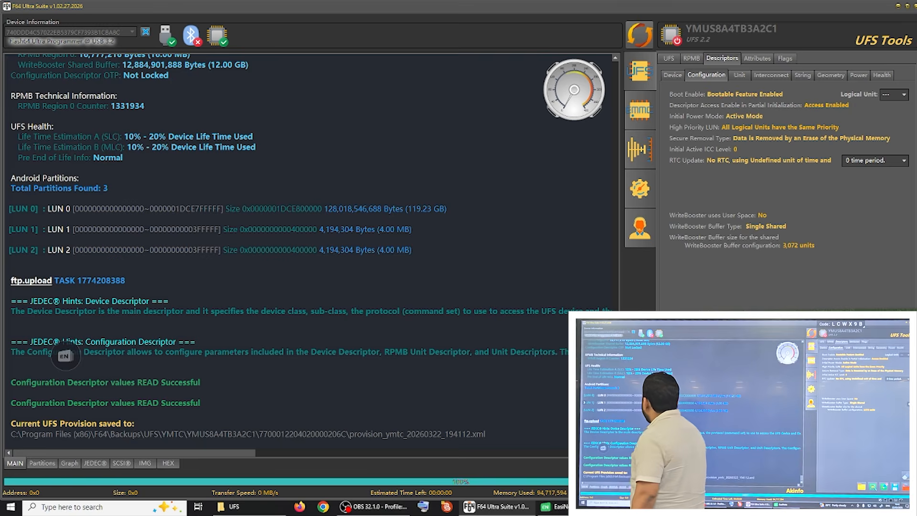
pyautogui.click(233, 506)
pyautogui.doubleClick(113, 99)
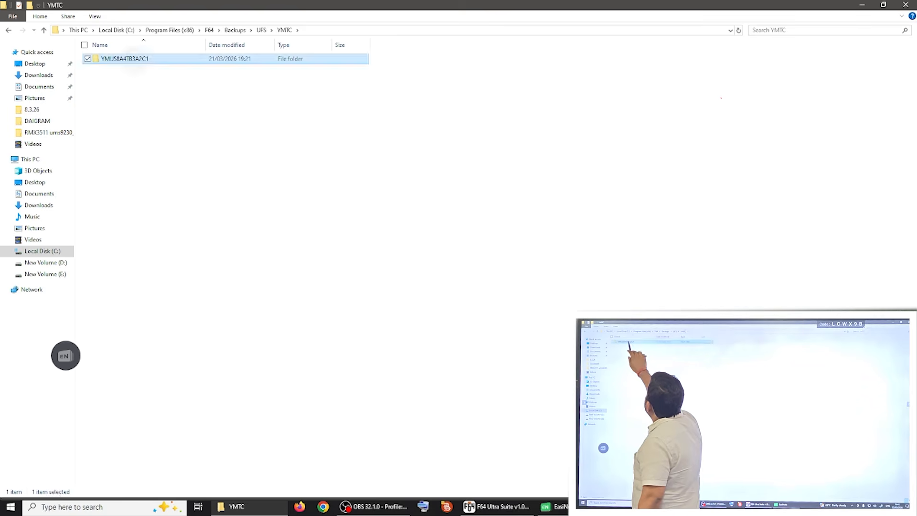
pyautogui.doubleClick(125, 59)
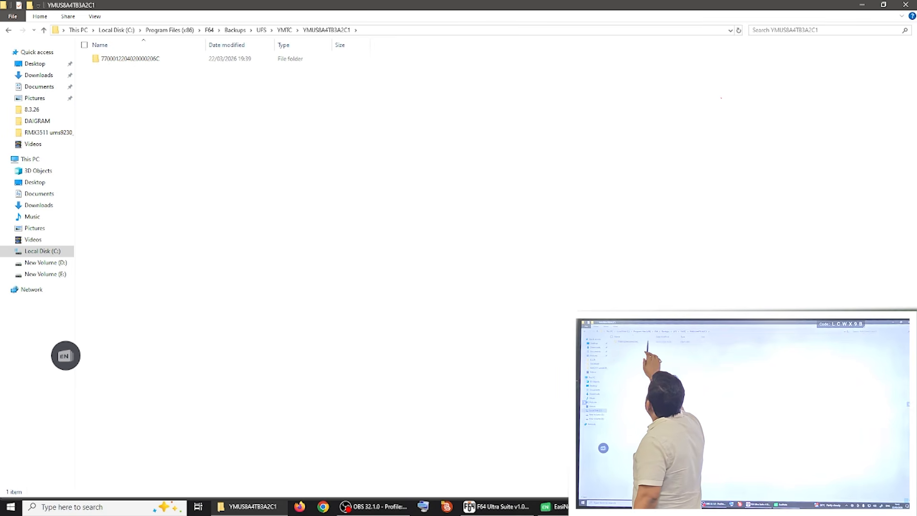
pyautogui.doubleClick(127, 58)
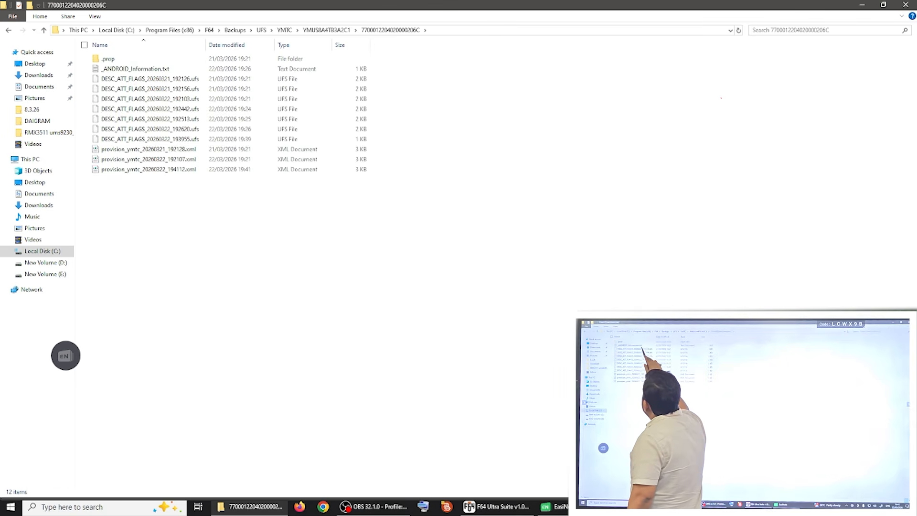
# Step: Copy provision_ymtc_20260322_194112.xml into the desktop's RMX3511 ums9230_nico realme C35 folder and return to F64 Ultra Suite
pyautogui.rightClick(132, 169)
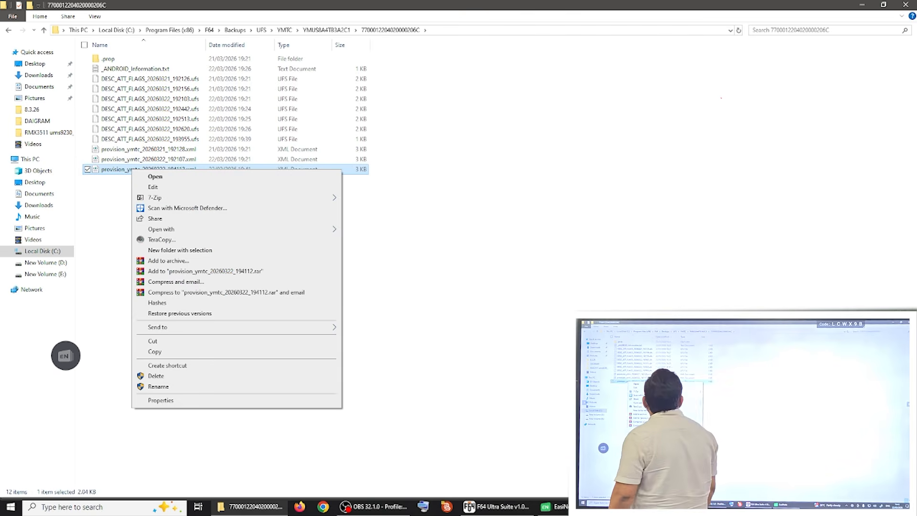
pyautogui.click(162, 352)
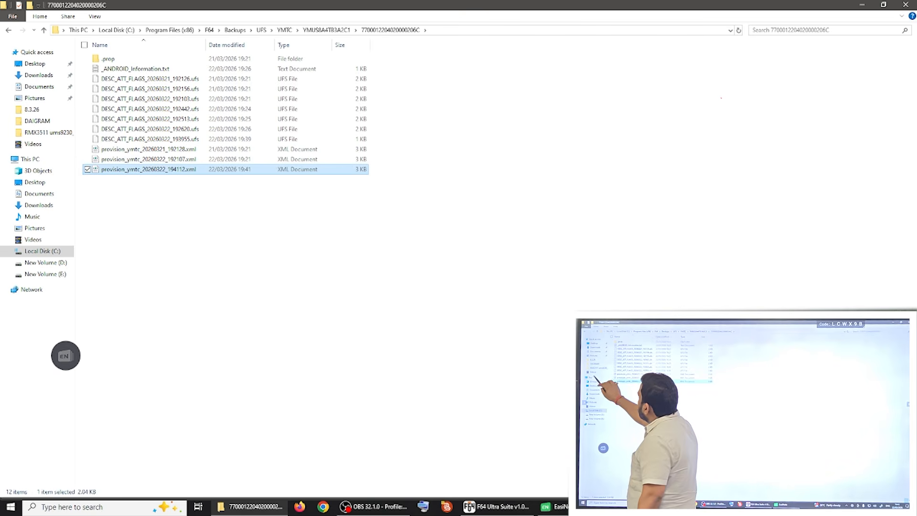
pyautogui.click(35, 64)
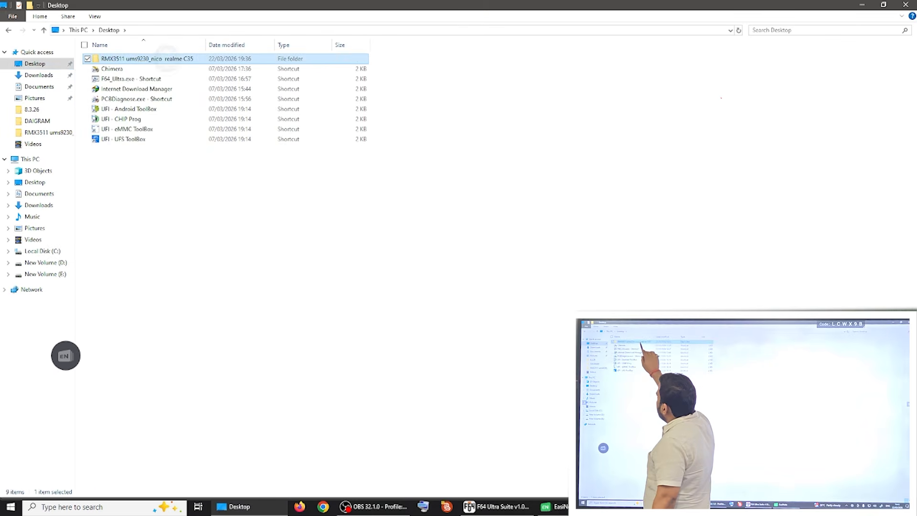
pyautogui.doubleClick(167, 58)
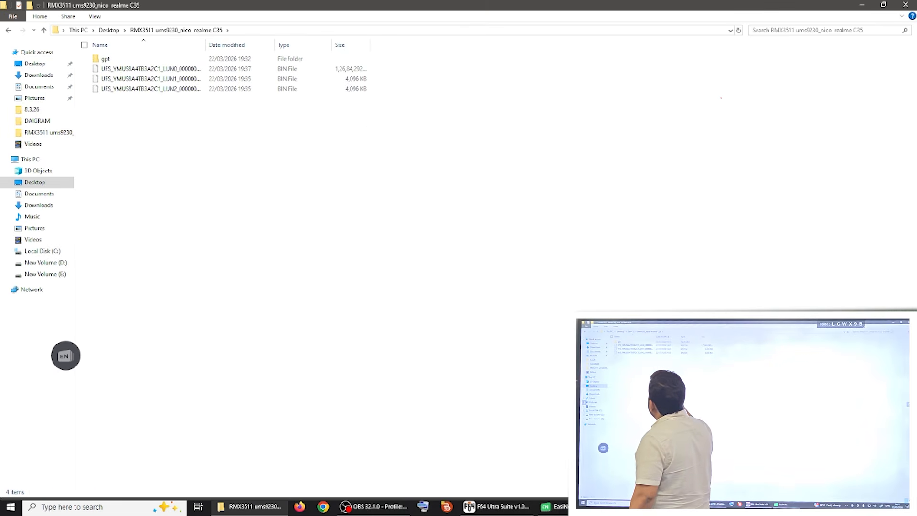
pyautogui.rightClick(253, 179)
pyautogui.click(279, 307)
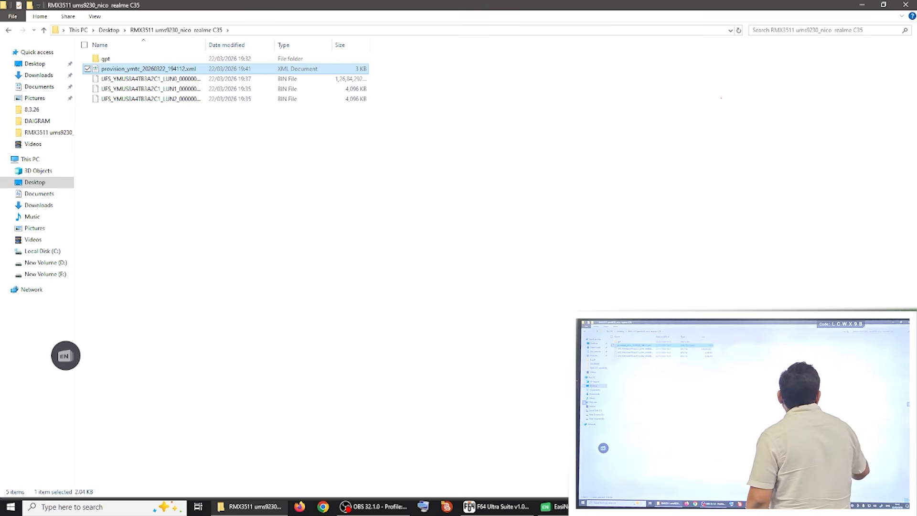
pyautogui.click(862, 5)
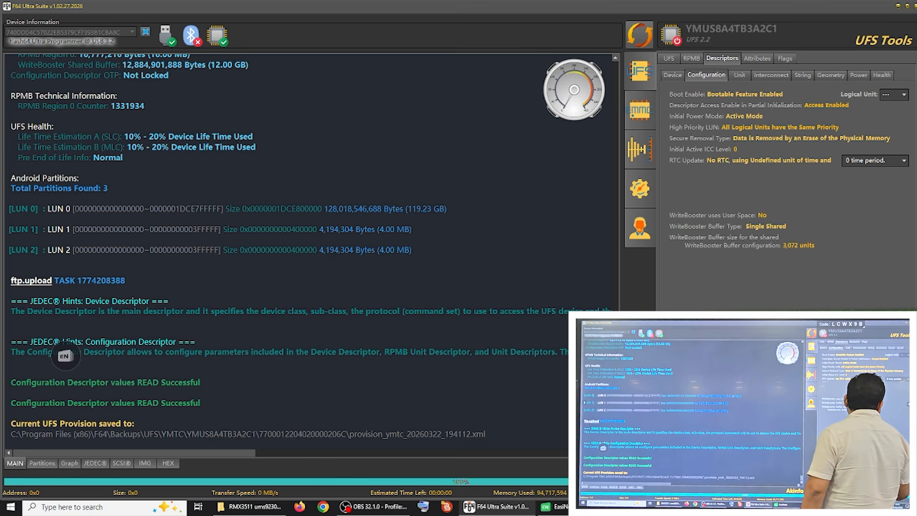
# Step: Erase the entire UFS chip, accept the factory reset of its provision, and reconnect to check the logical units in the partition list
pyautogui.click(899, 462)
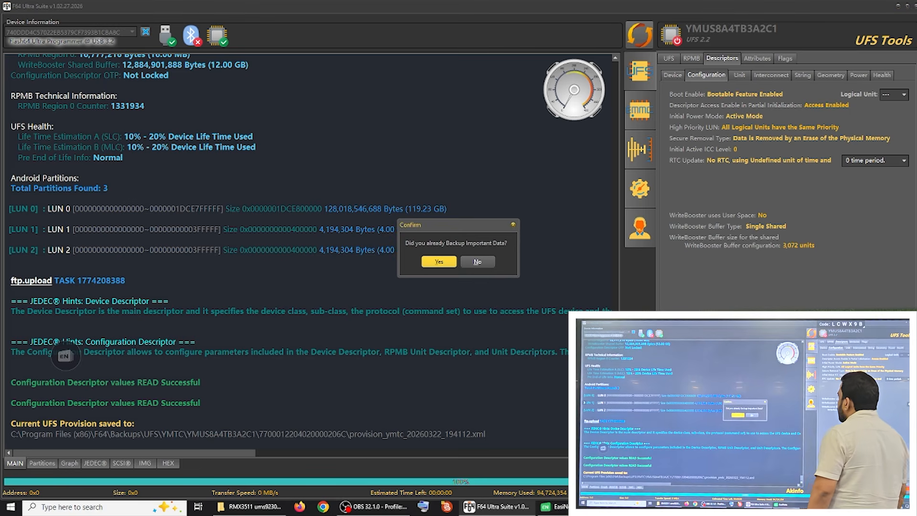
pyautogui.click(439, 261)
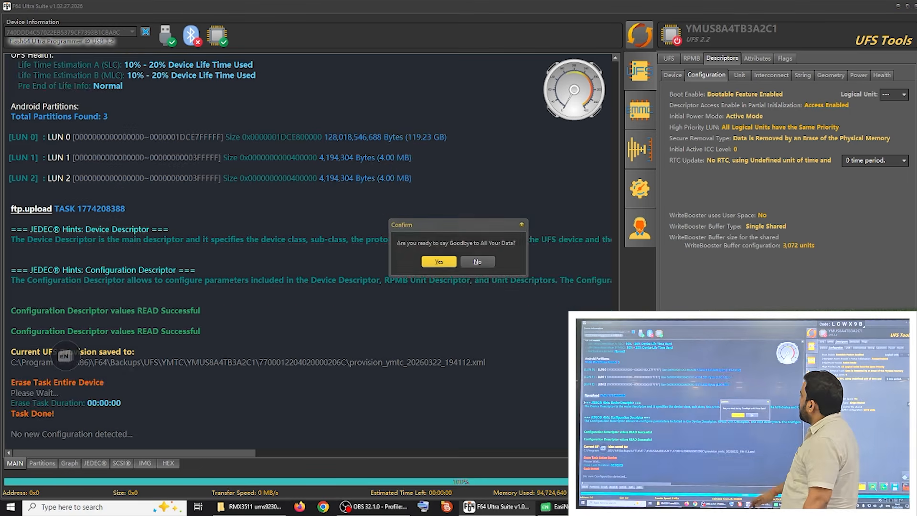
pyautogui.click(439, 261)
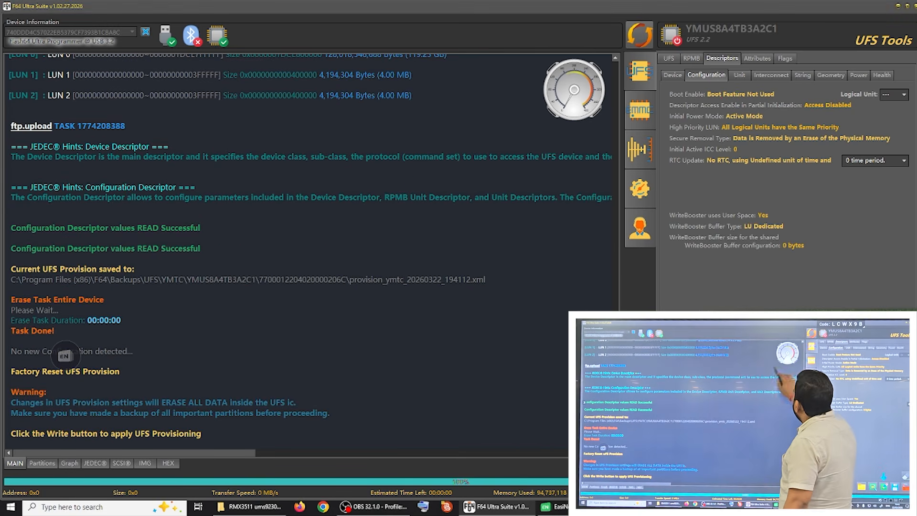
pyautogui.click(639, 35)
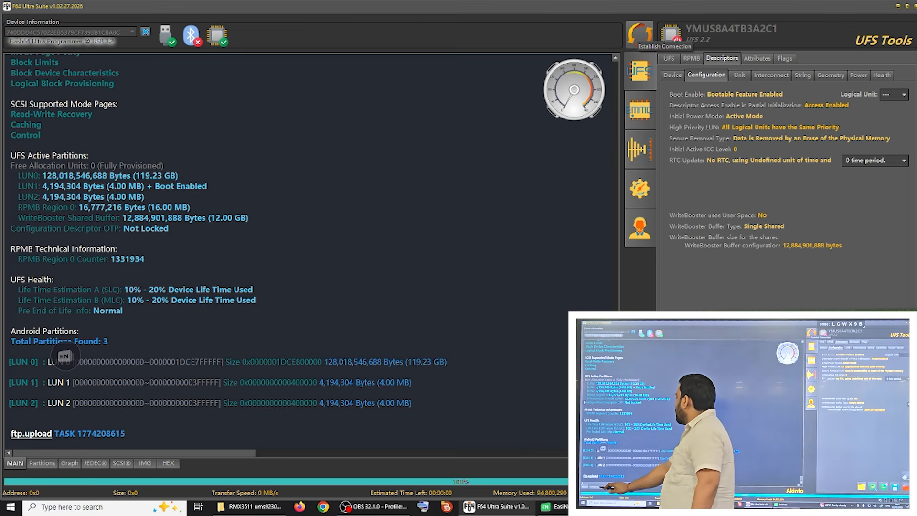
pyautogui.click(42, 464)
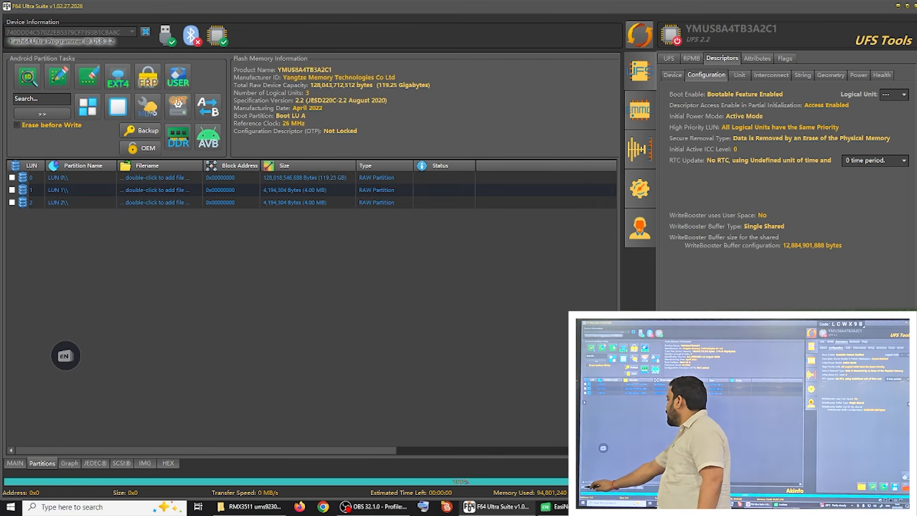
pyautogui.click(15, 463)
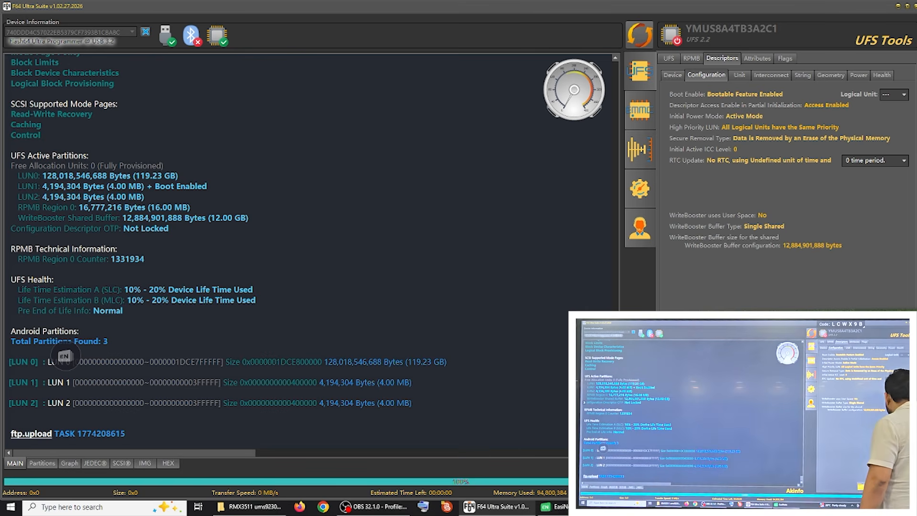
# Step: Apply the factory reset UFS provision to the chip and display its partition list
pyautogui.click(840, 461)
pyautogui.click(439, 261)
pyautogui.click(439, 262)
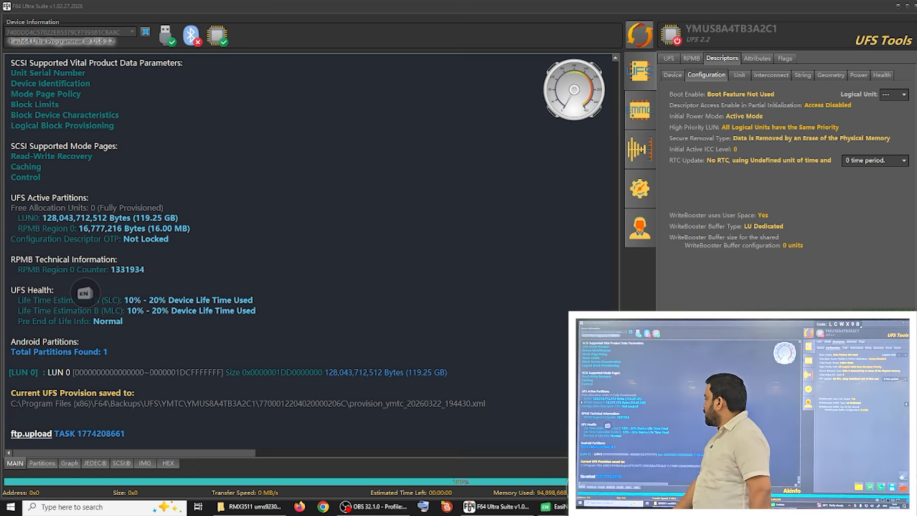
pyautogui.click(42, 463)
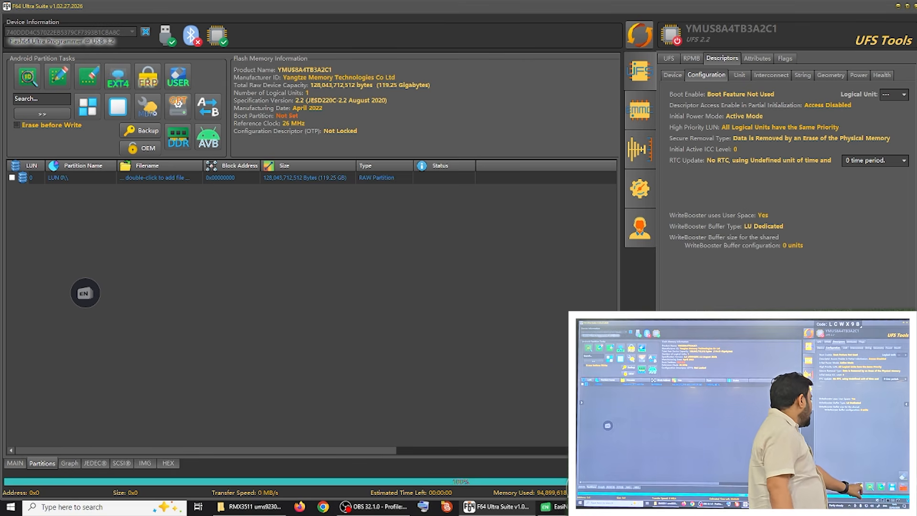
# Step: Write provision_ymtc_20260322_194112.xml from the desktop's RMX3511 ums9230_nico realme C35 folder with WriteBooster enabled, and reconnect the chip
pyautogui.click(776, 461)
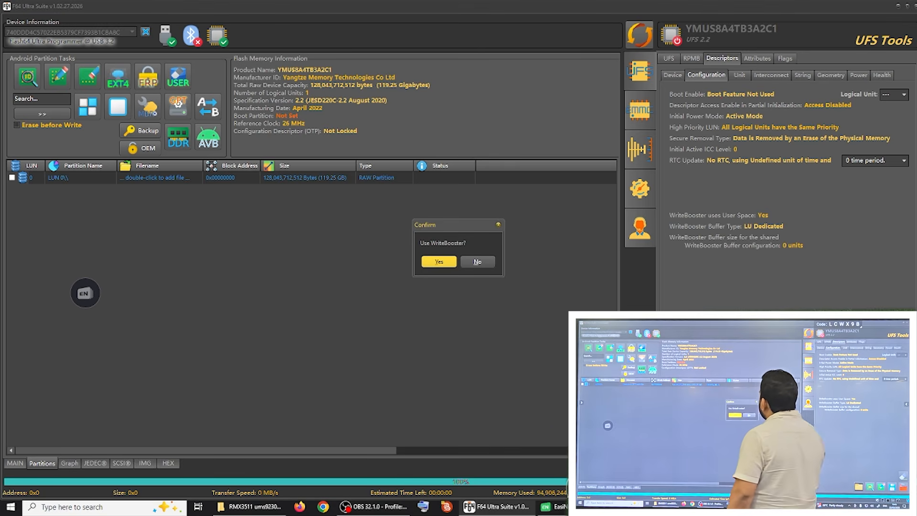
pyautogui.click(438, 262)
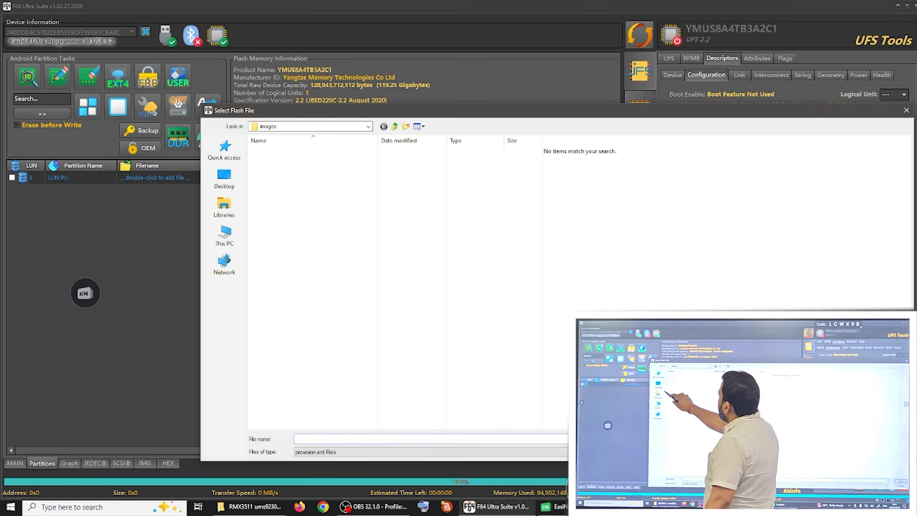
pyautogui.click(224, 177)
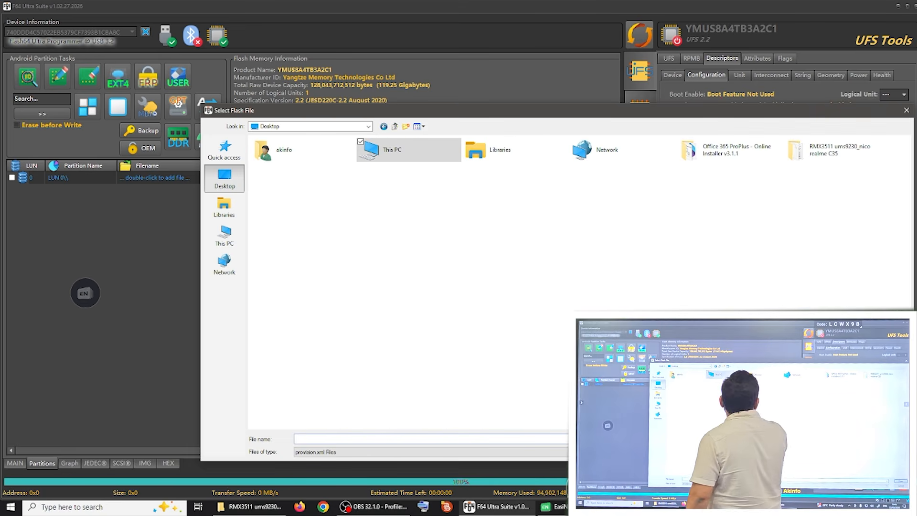
pyautogui.doubleClick(796, 150)
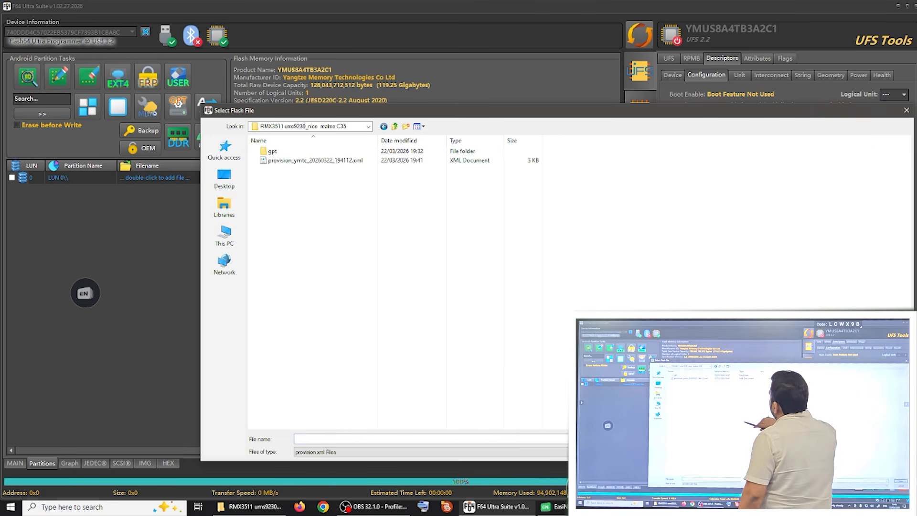
pyautogui.doubleClick(315, 160)
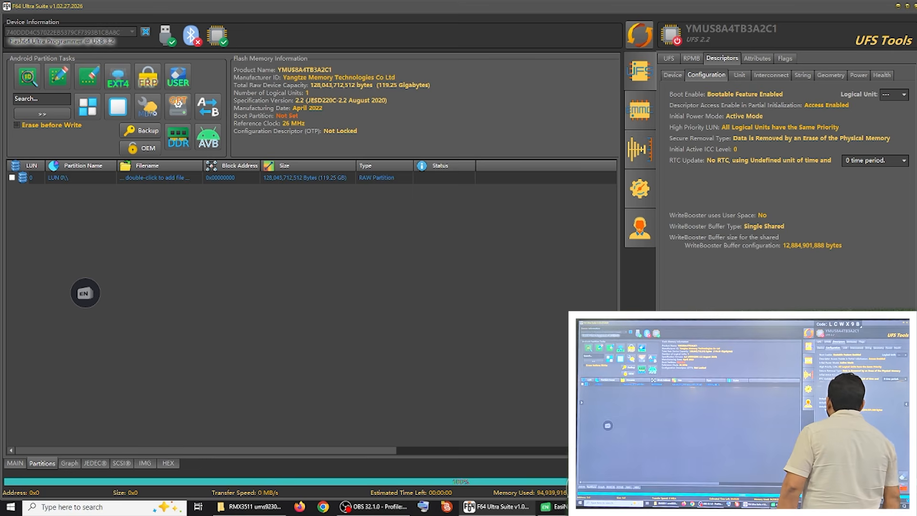
pyautogui.click(15, 463)
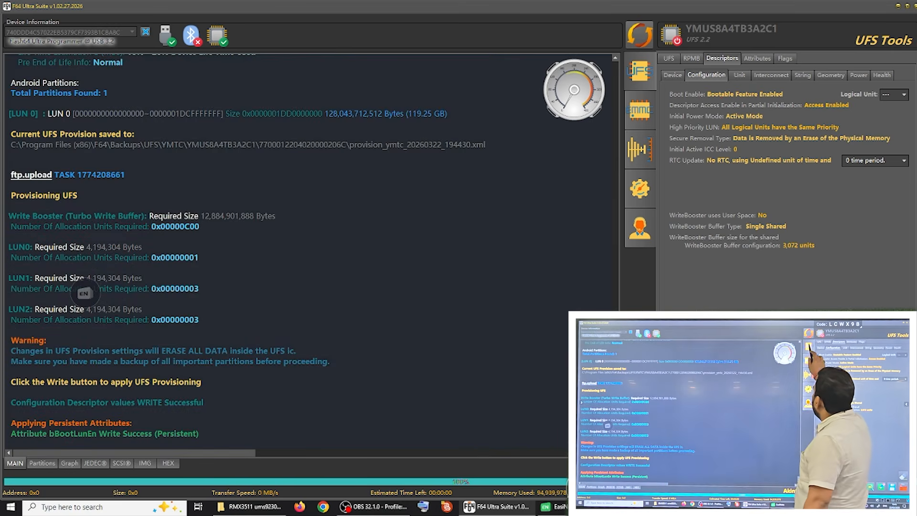
pyautogui.click(639, 35)
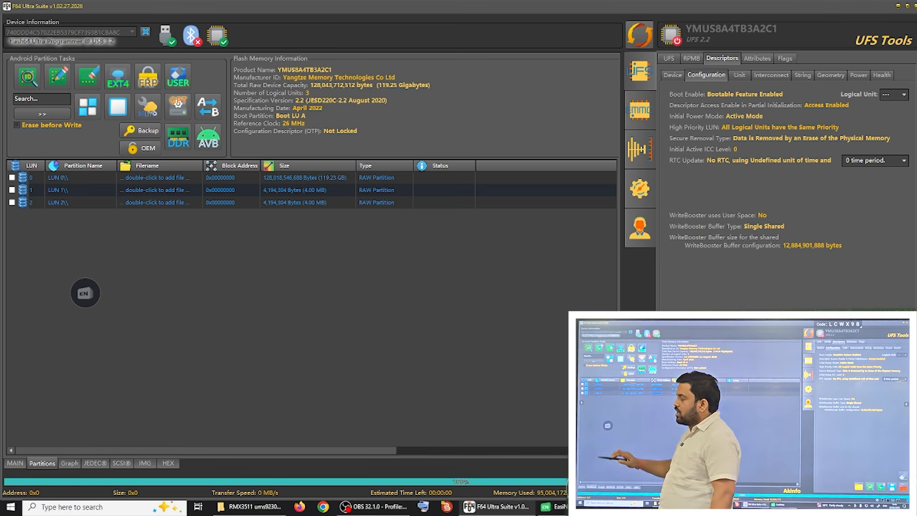
# Step: Assign UFS_YMUS8A4TB3A2C1_LUN0_00000000_00306300_20260322_193556.bin to LUN 0 as a single RAW image
pyautogui.doubleClick(167, 177)
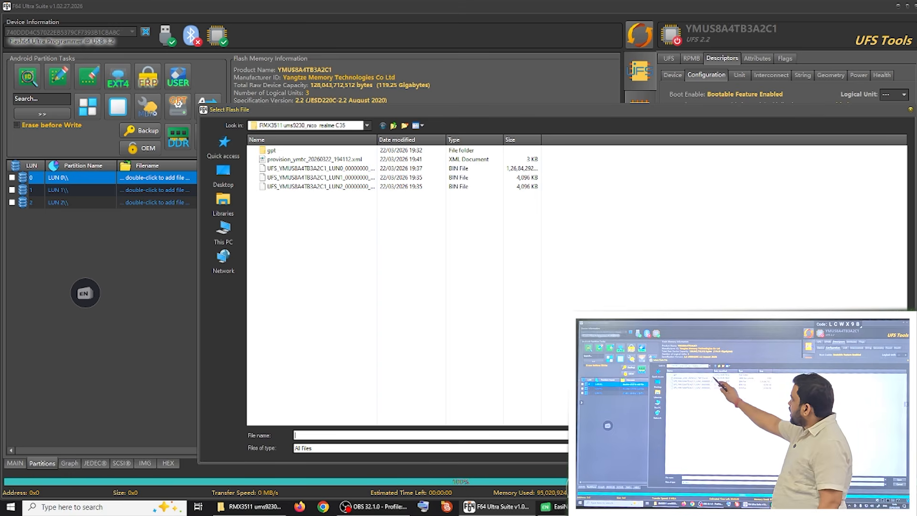
pyautogui.click(341, 168)
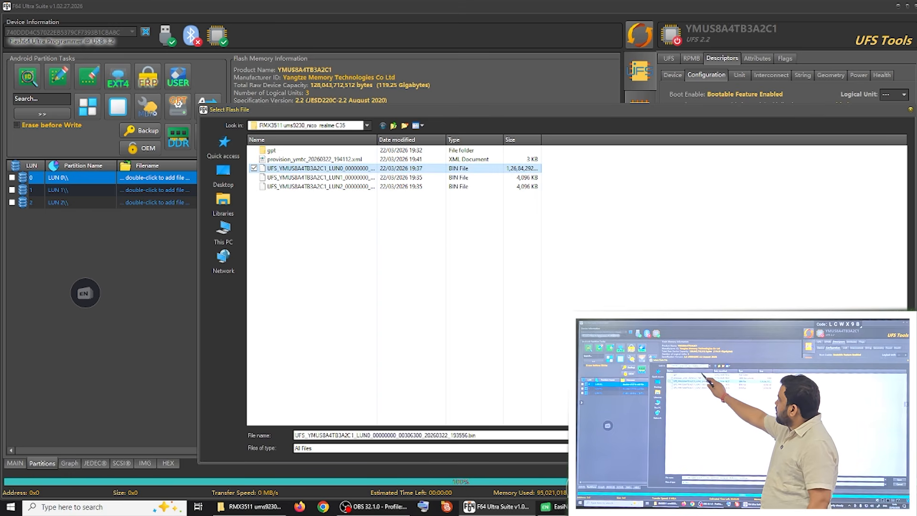
pyautogui.doubleClick(341, 168)
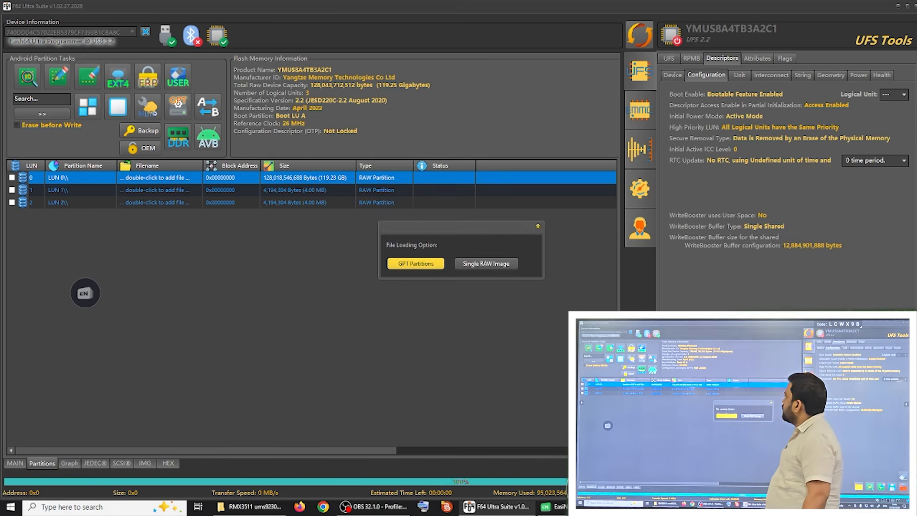
pyautogui.click(486, 263)
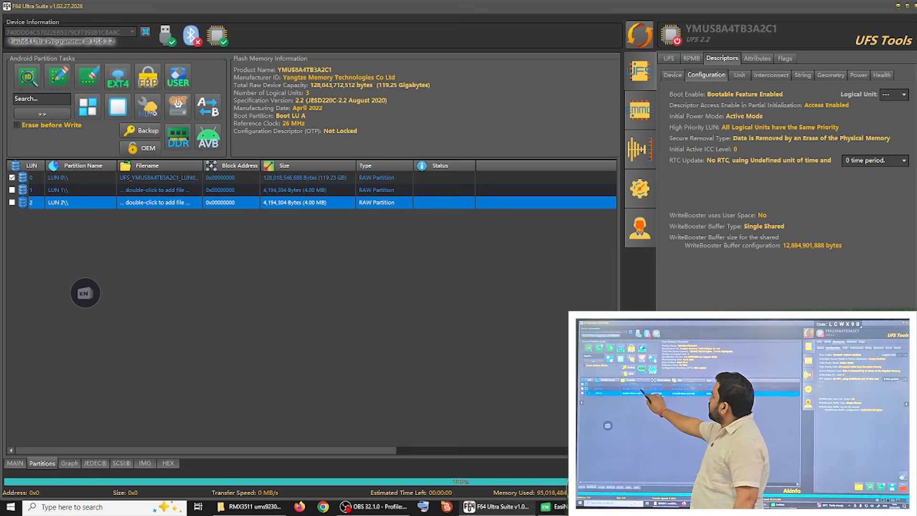
# Step: Assign the backed-up LUN1 and LUN2 .bin dumps to LUN 1 and LUN 2 in the partition list
pyautogui.doubleClick(155, 190)
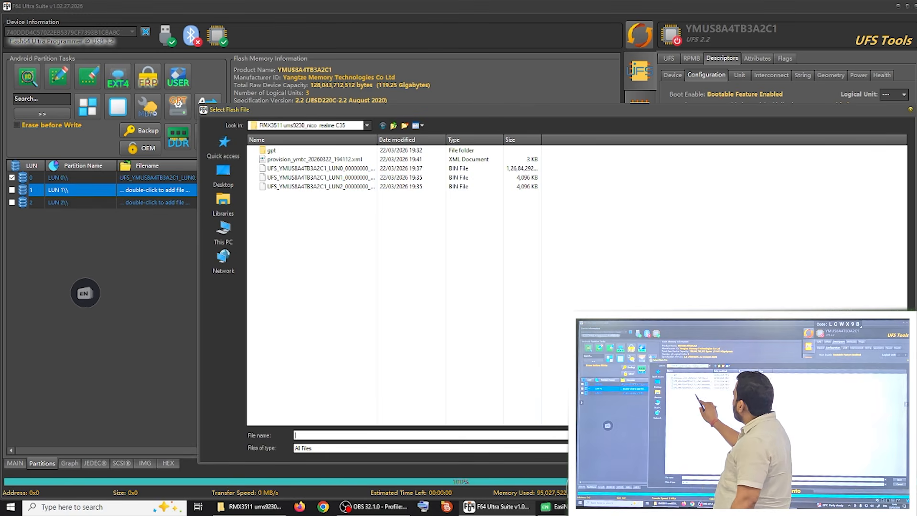
pyautogui.doubleClick(334, 177)
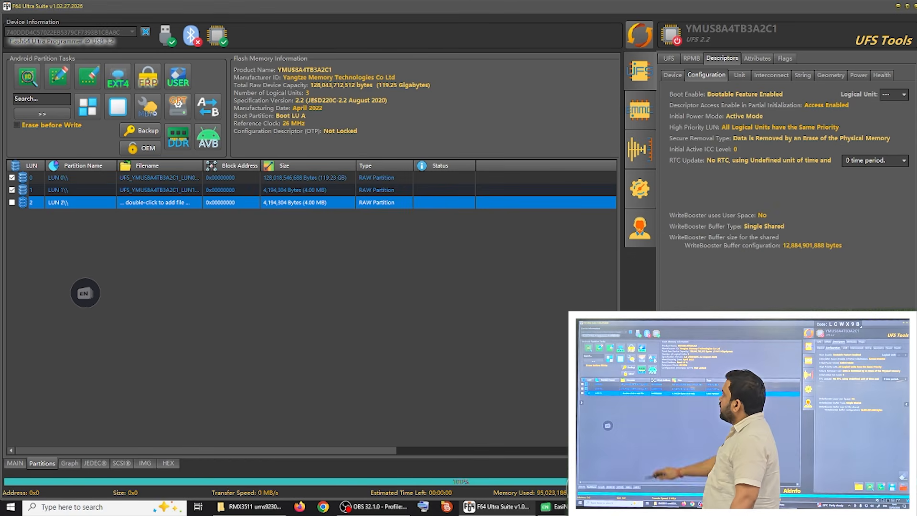
pyautogui.doubleClick(164, 203)
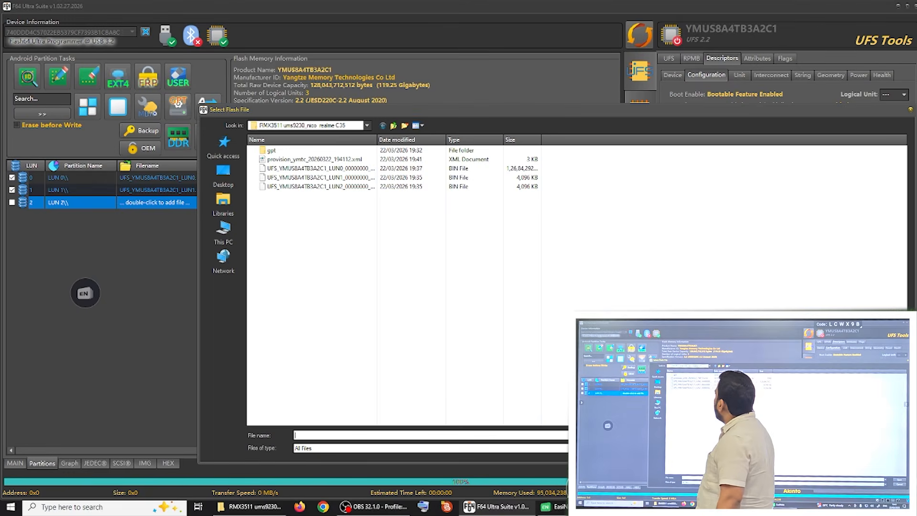
pyautogui.doubleClick(315, 187)
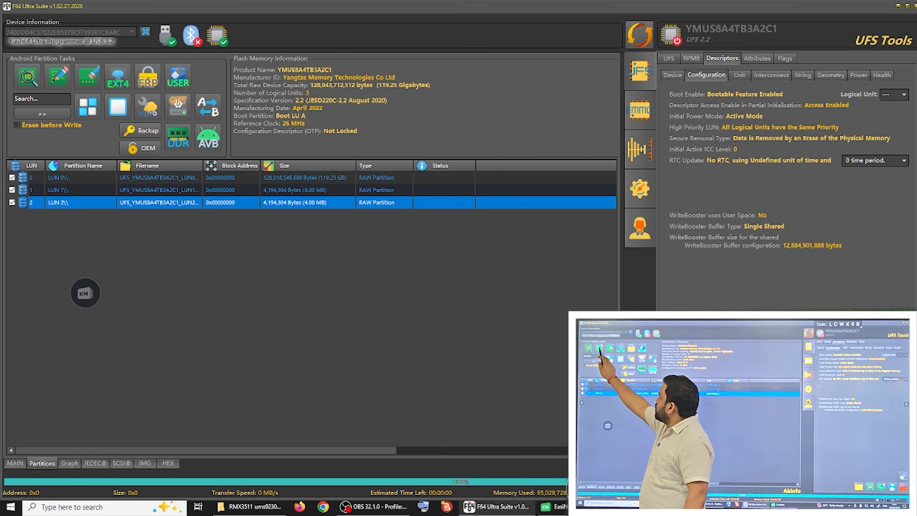
# Step: Write the three loaded dumps to LUN 0, LUN 1 and LUN 2, and re-establish the chip connection
pyautogui.click(58, 77)
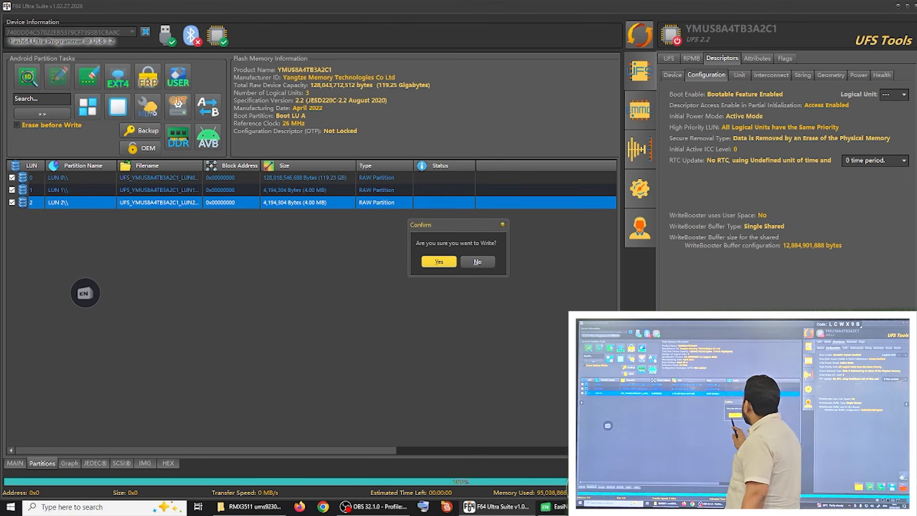
pyautogui.click(439, 262)
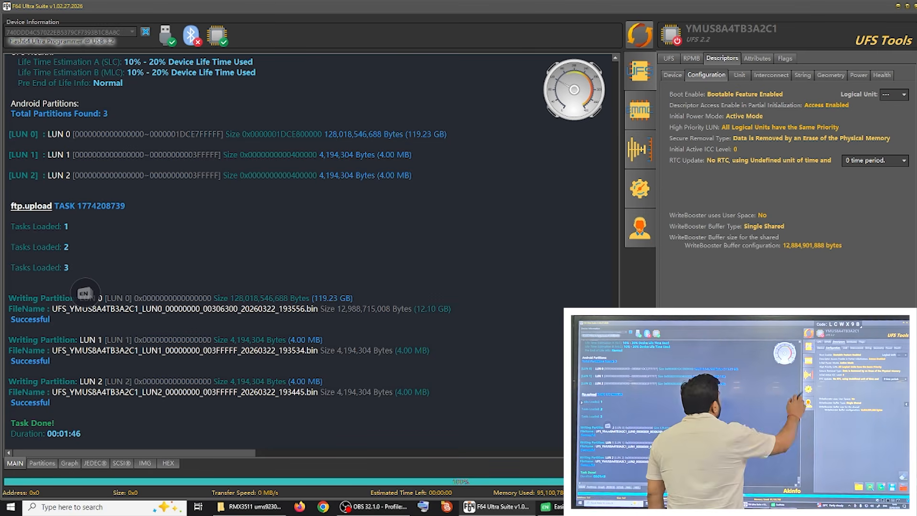
pyautogui.click(639, 35)
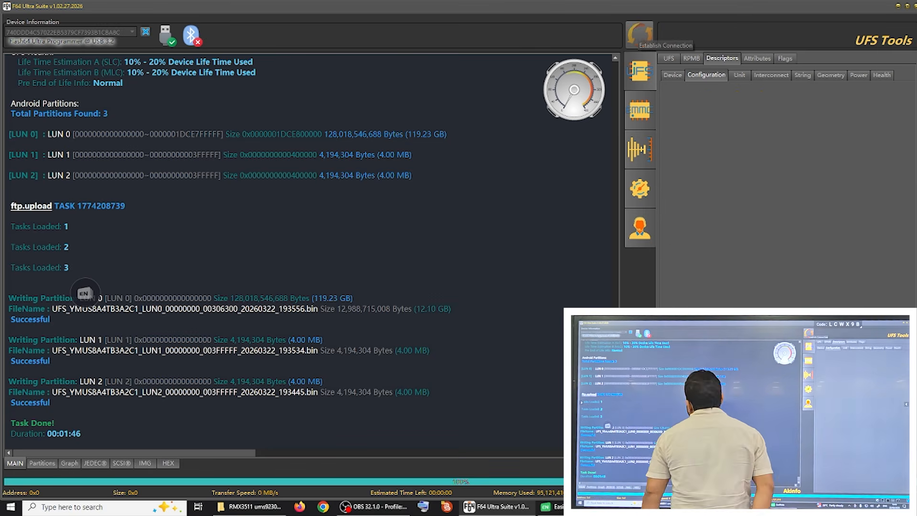